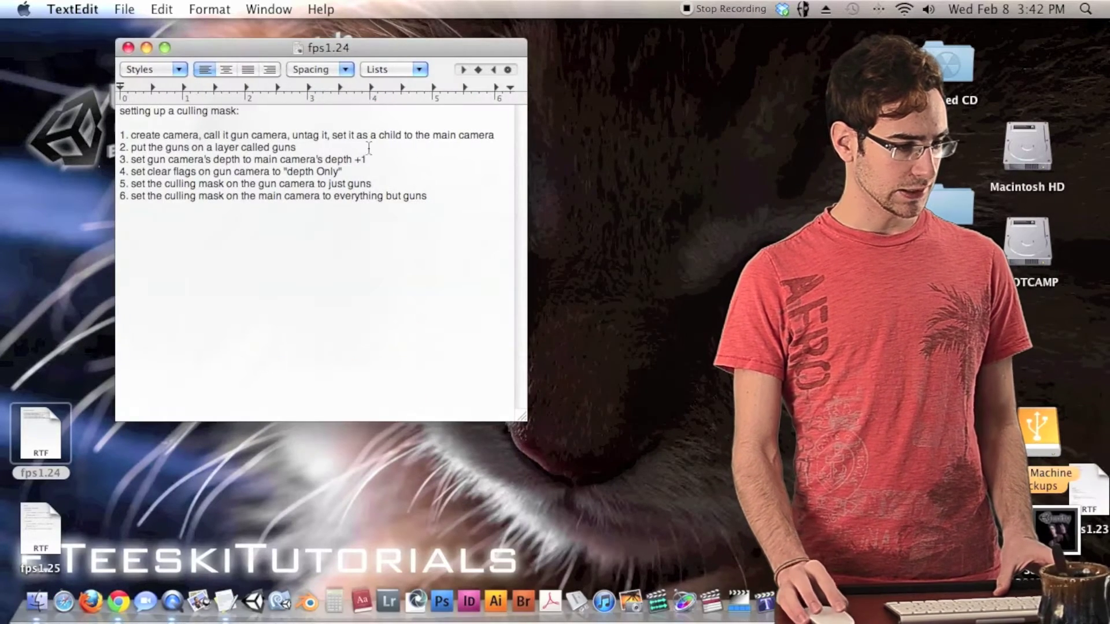
Step: Move the fps1.24 notes window toward the desktop's edge and enlarge all of its text by three increments
drag(429, 53, 321, 66)
drag(334, 253, 3, 121)
key(super+plus)
key(super+plus)
key(super+plus)
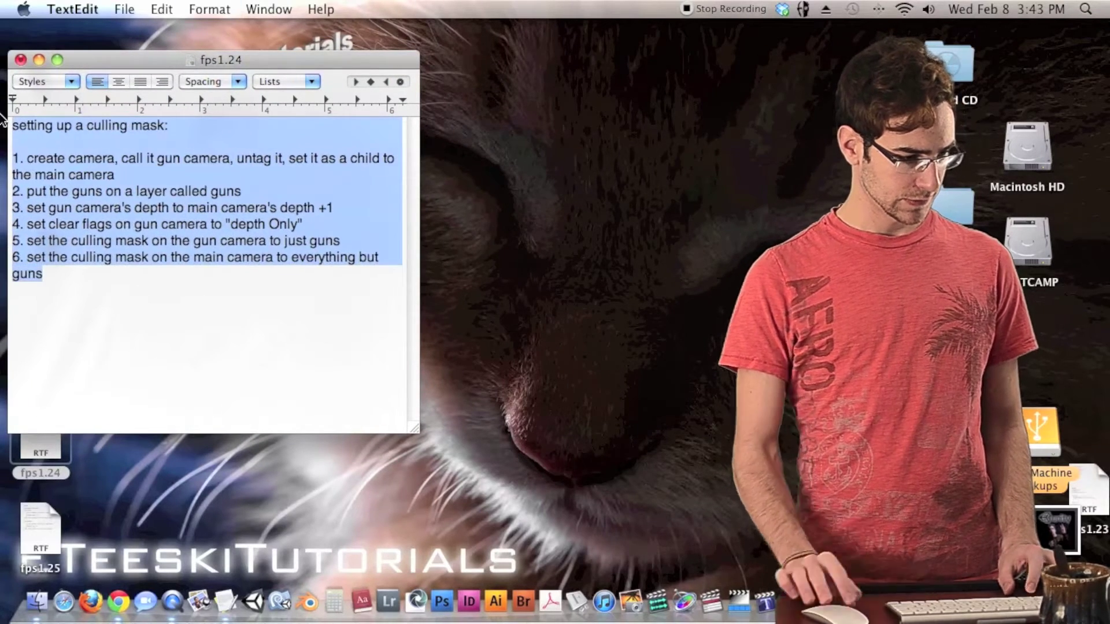
click(334, 412)
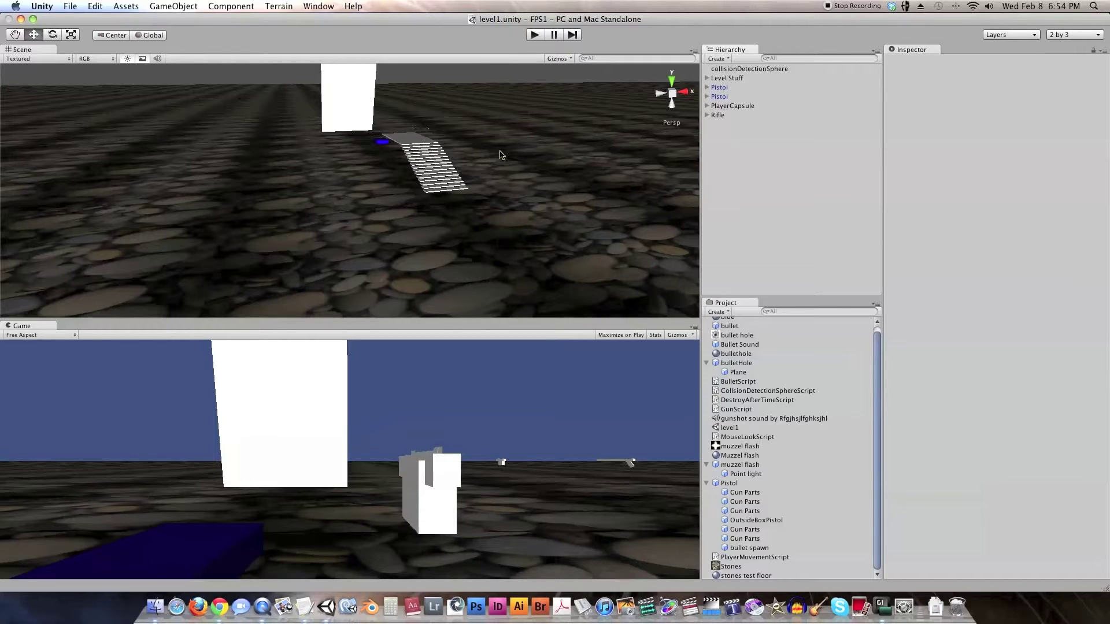
Step: Play-test the level by walking forward with the held pistol, and stop the game
click(532, 35)
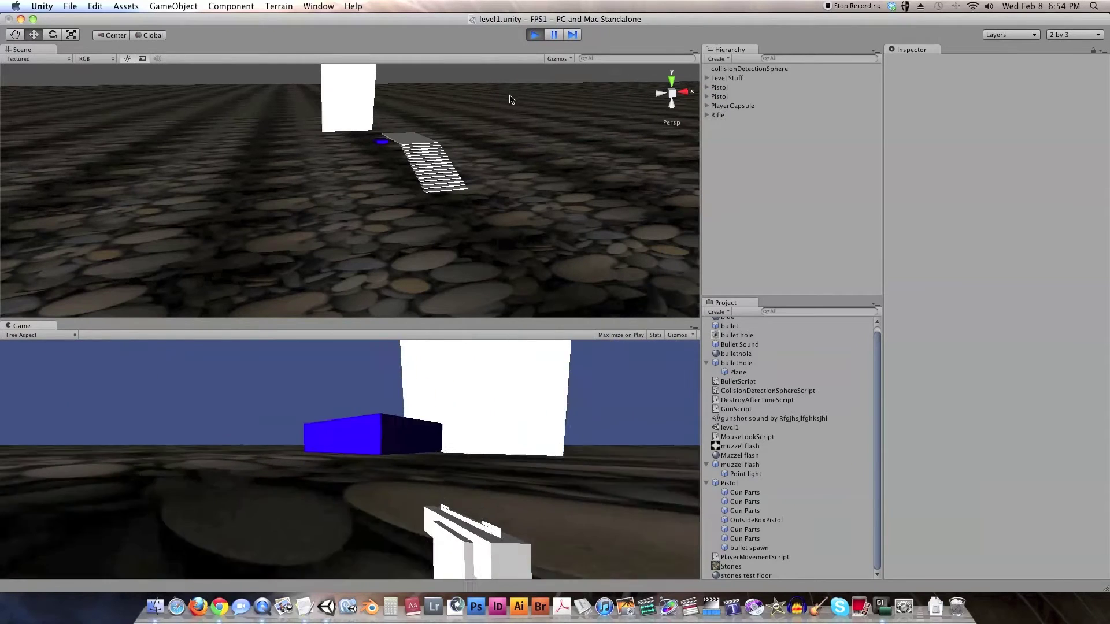
key(w)
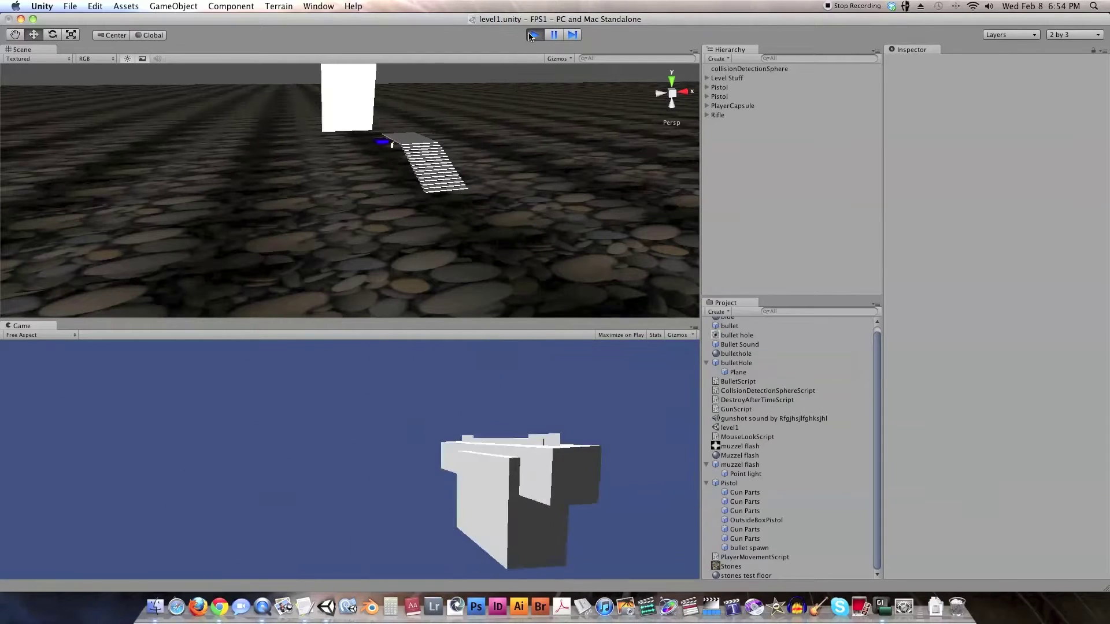
key(super+p)
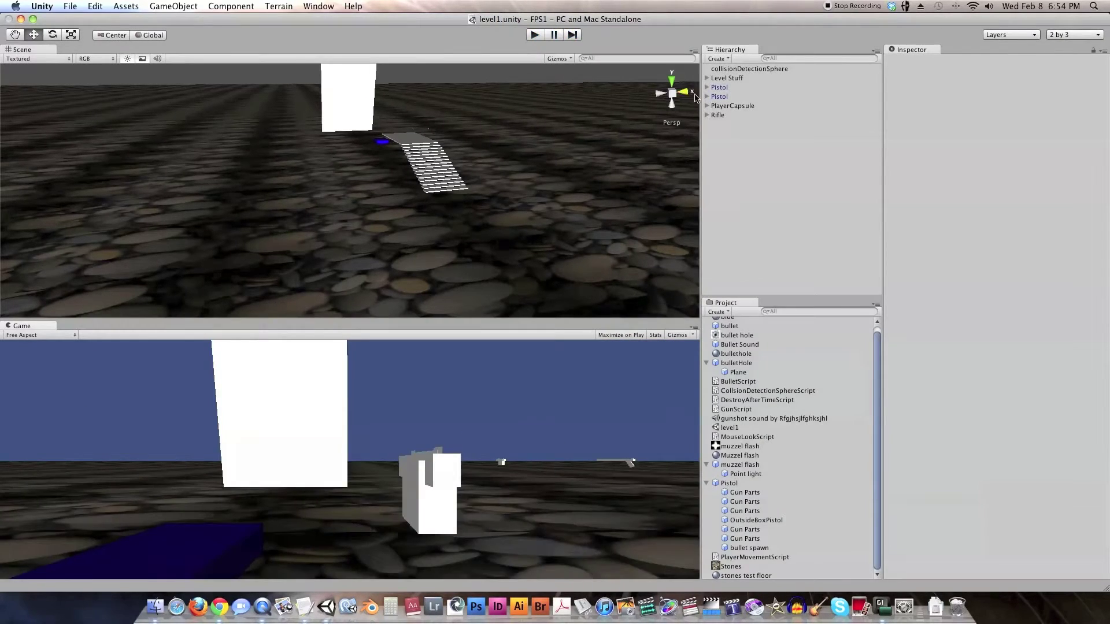
Step: Duplicate the Main Camera inside PlayerCapsule and rename the copy guncamera
click(708, 106)
click(731, 116)
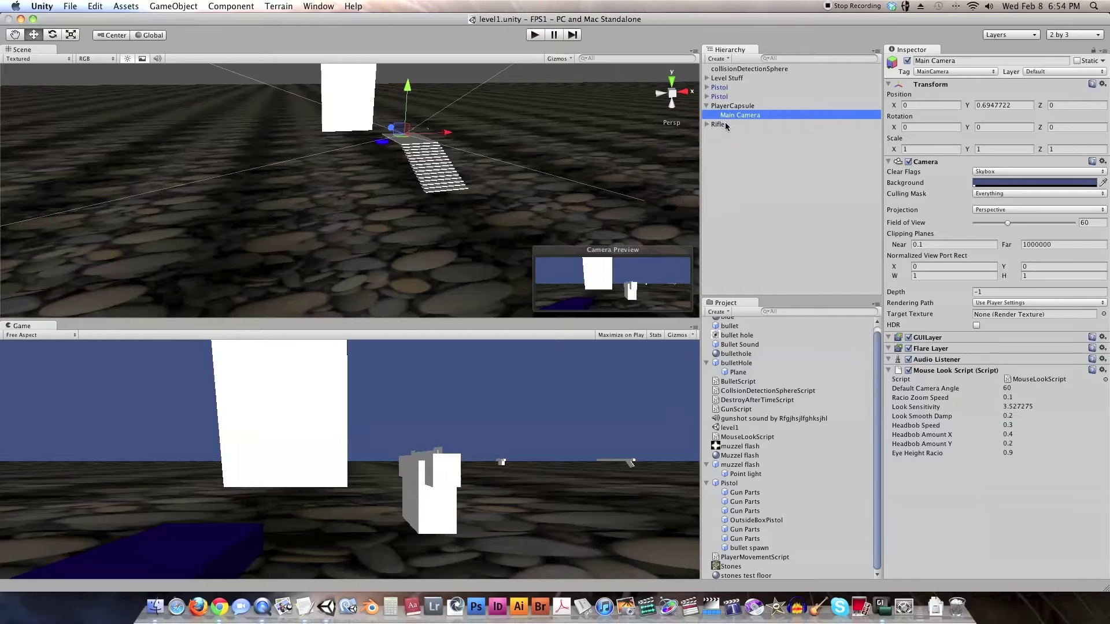
key(super+d)
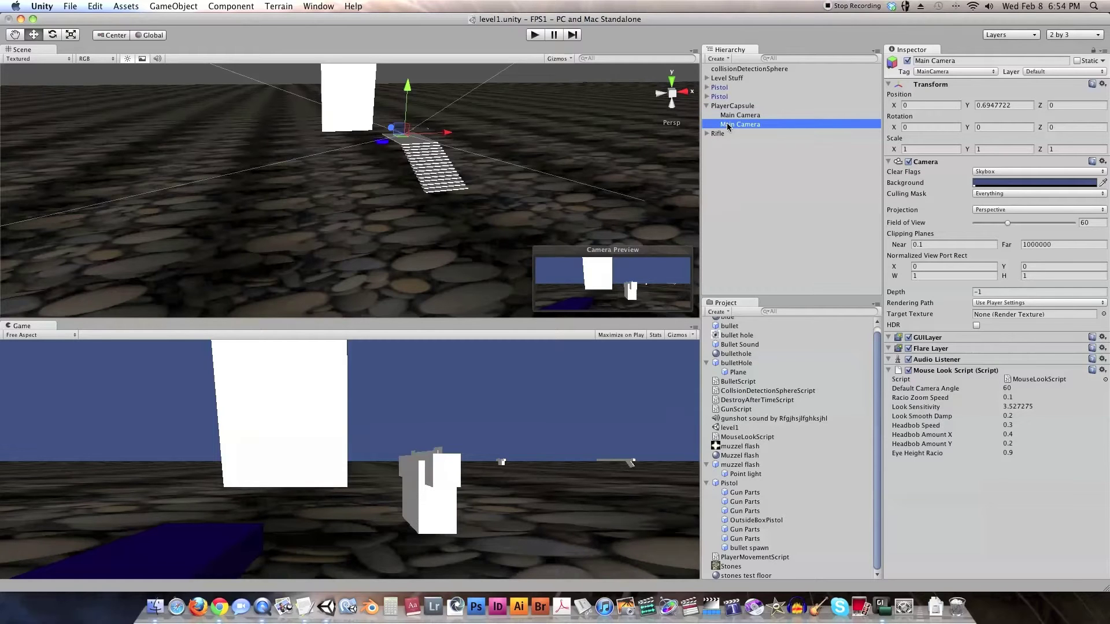
click(960, 61)
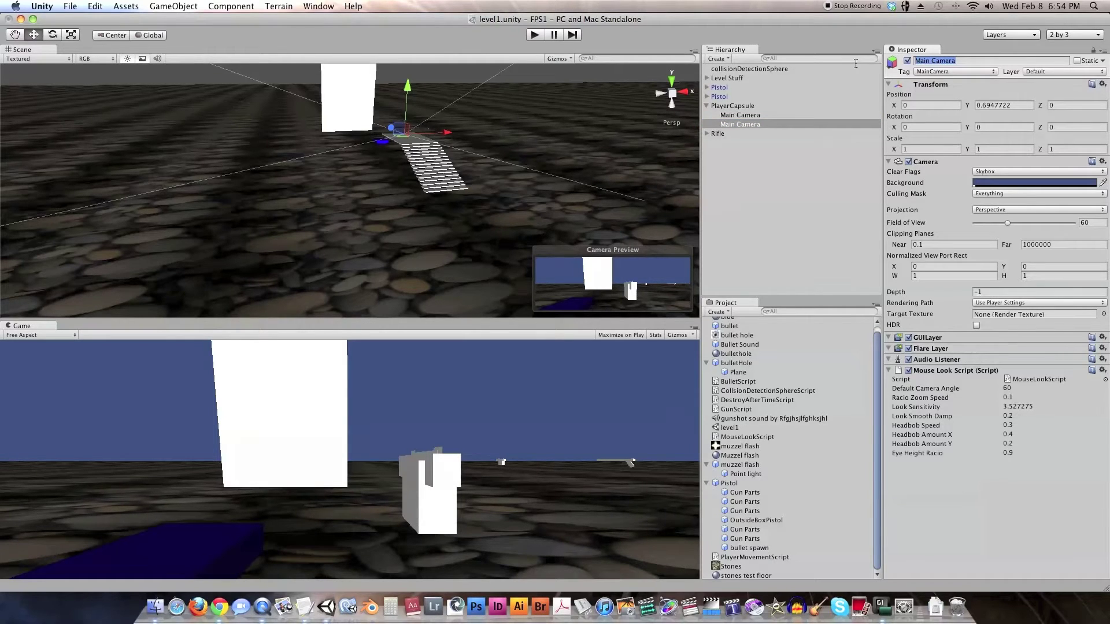
text(guncamera)
key(Return)
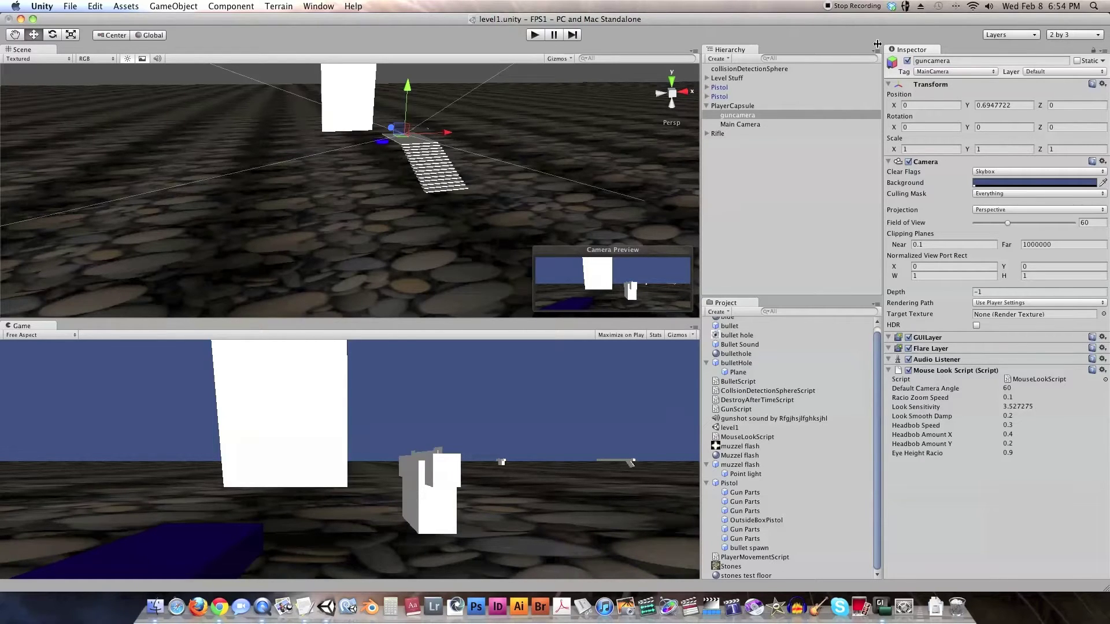
Step: Set guncamera's tag to Untagged and remove its Mouse Look Script and Audio Listener components
click(977, 72)
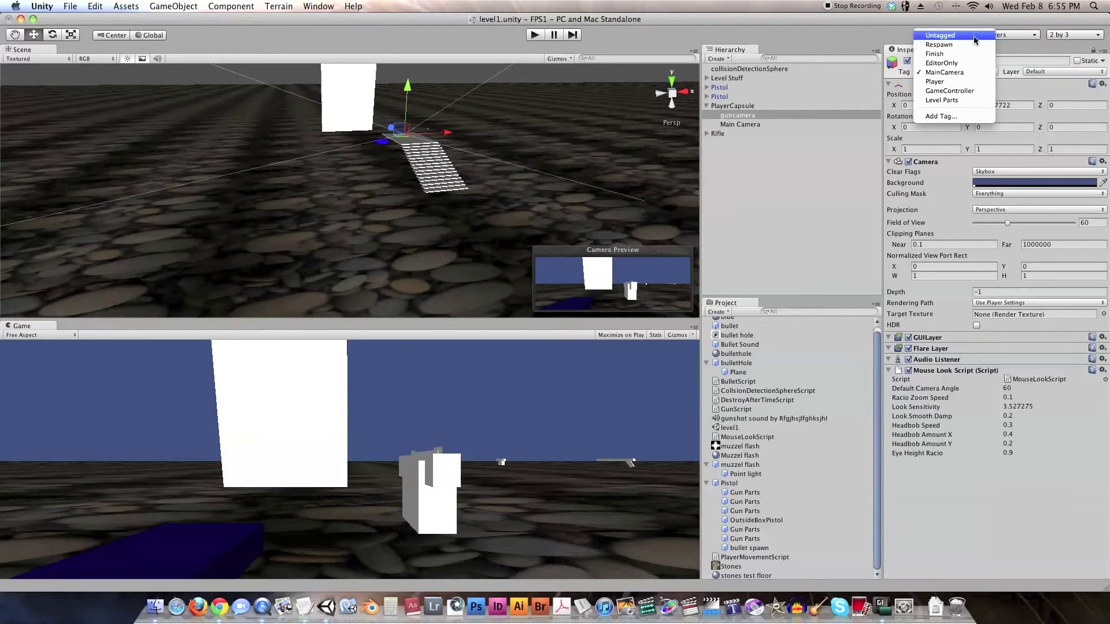
click(976, 36)
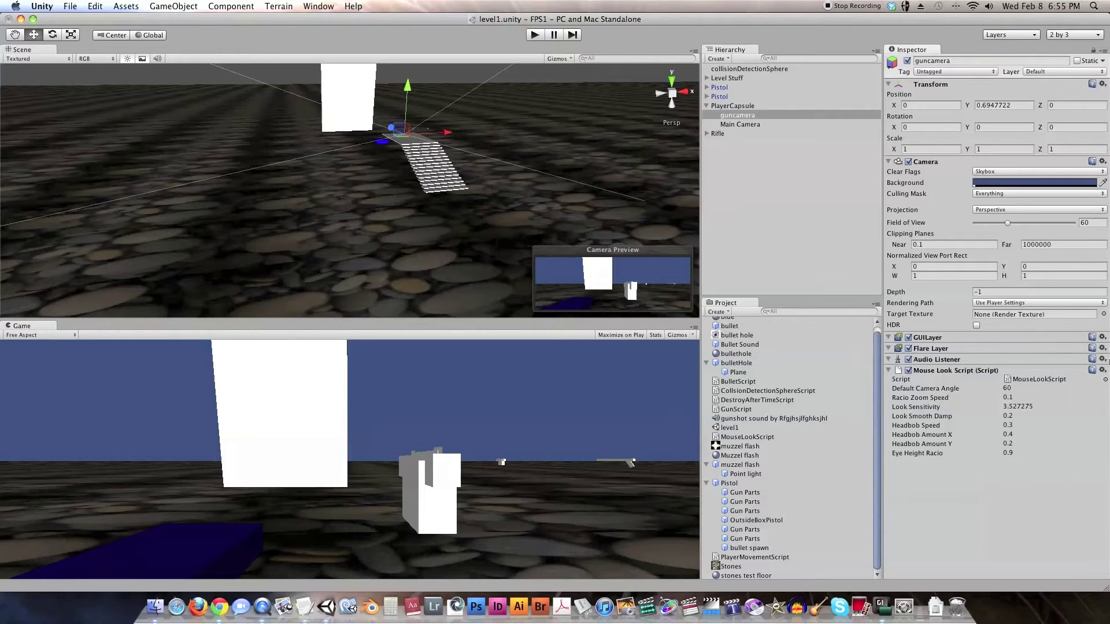
click(1102, 372)
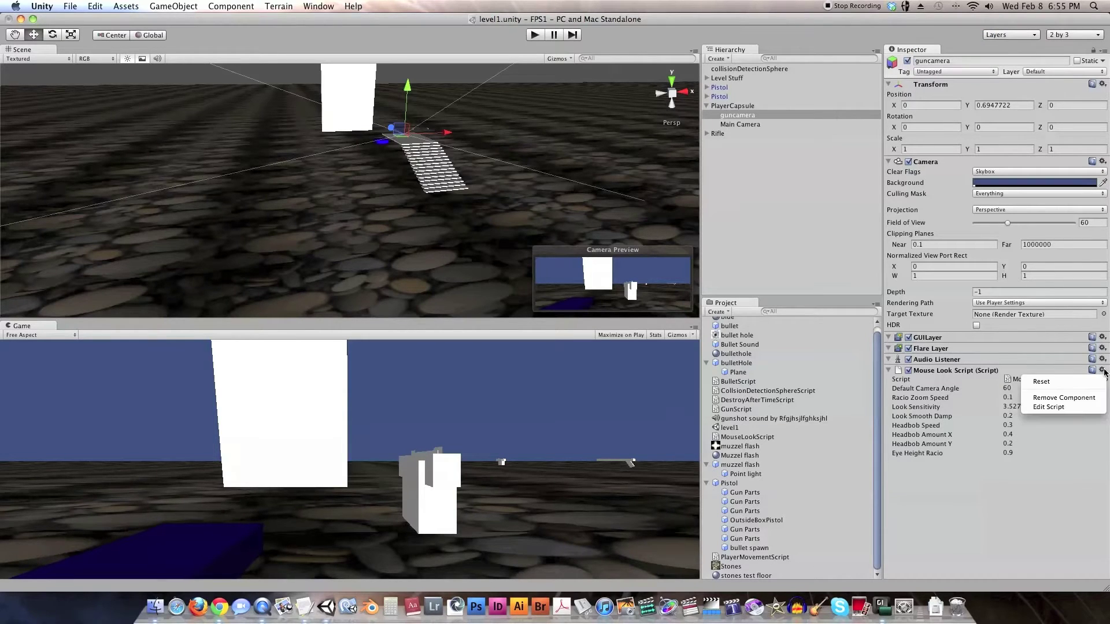
click(1090, 396)
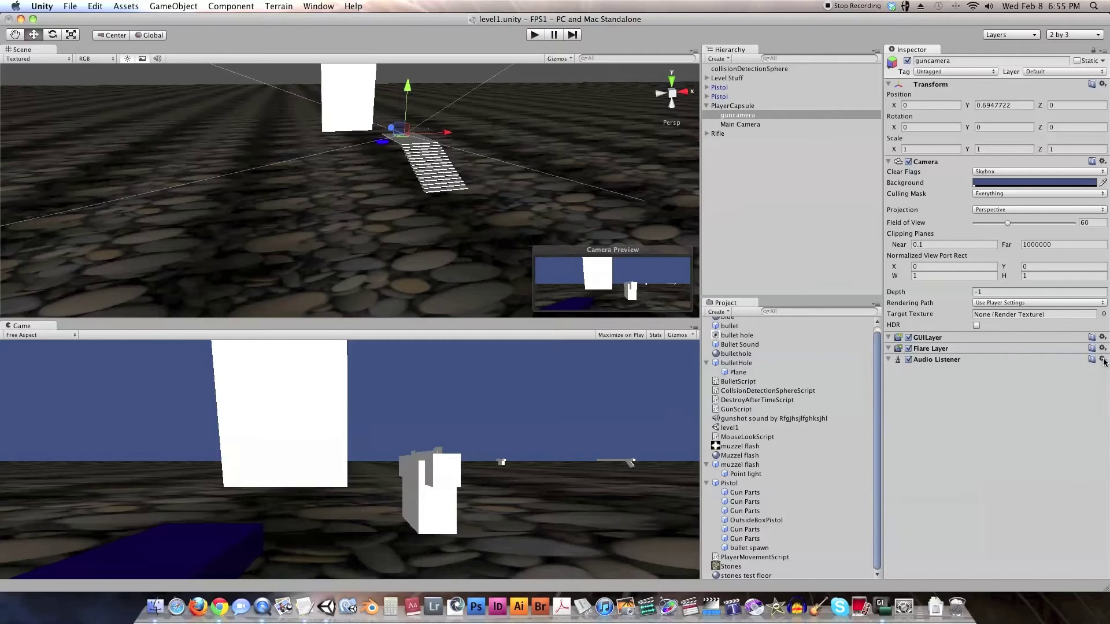
click(1103, 359)
click(1090, 387)
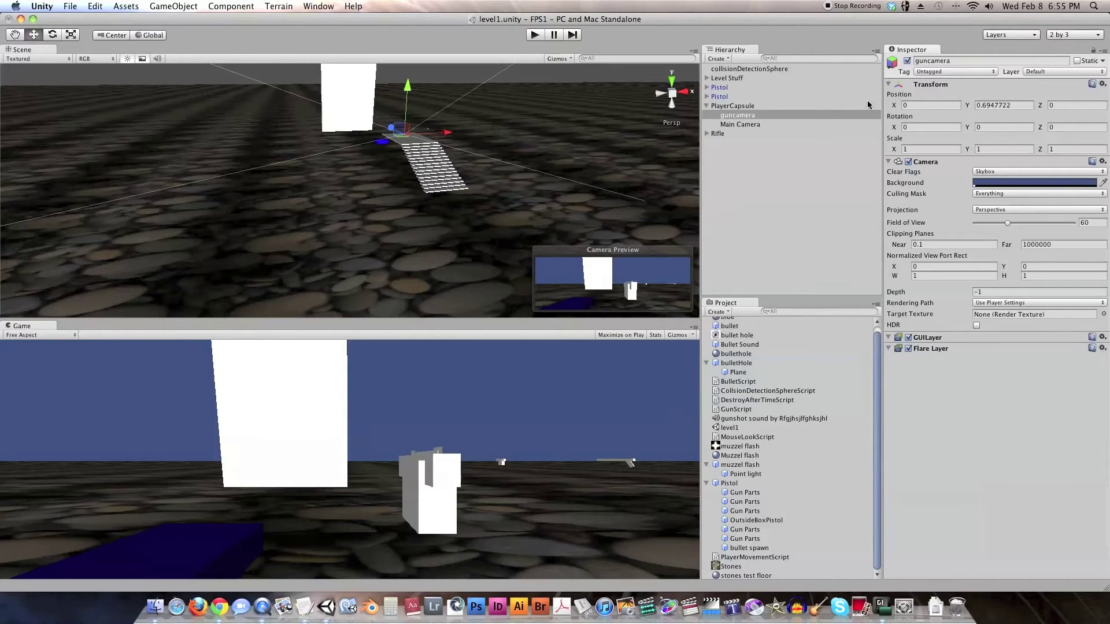
Step: Check PlayerCapsule's Camera Object reference in the Player Movement Script and compare the components of guncamera and Main Camera
click(745, 106)
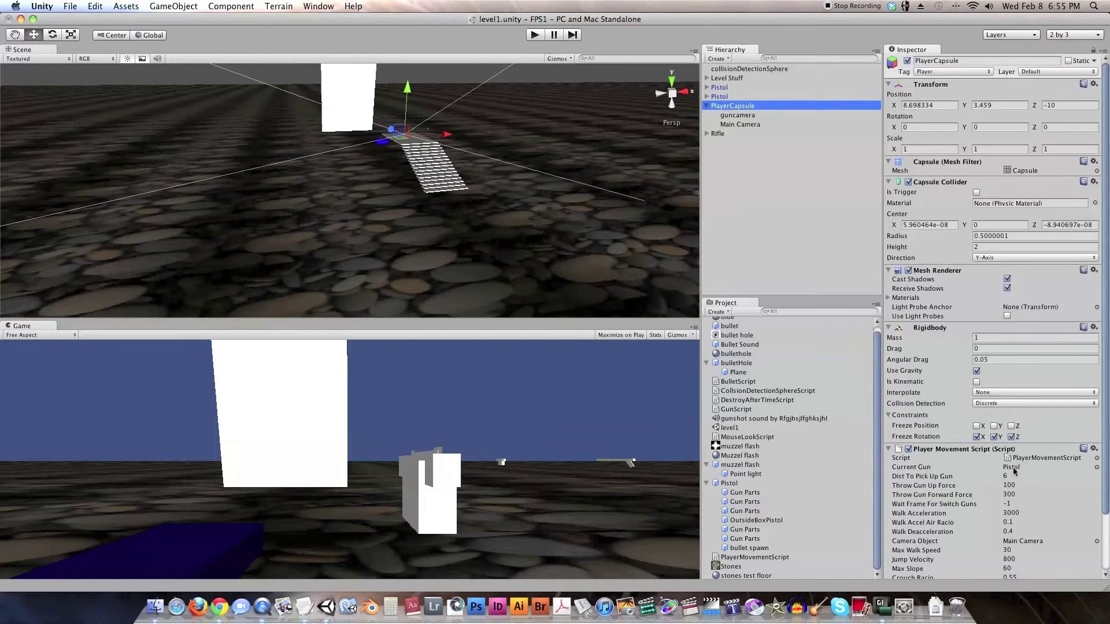
scroll(1016, 480, down, 1)
click(1019, 534)
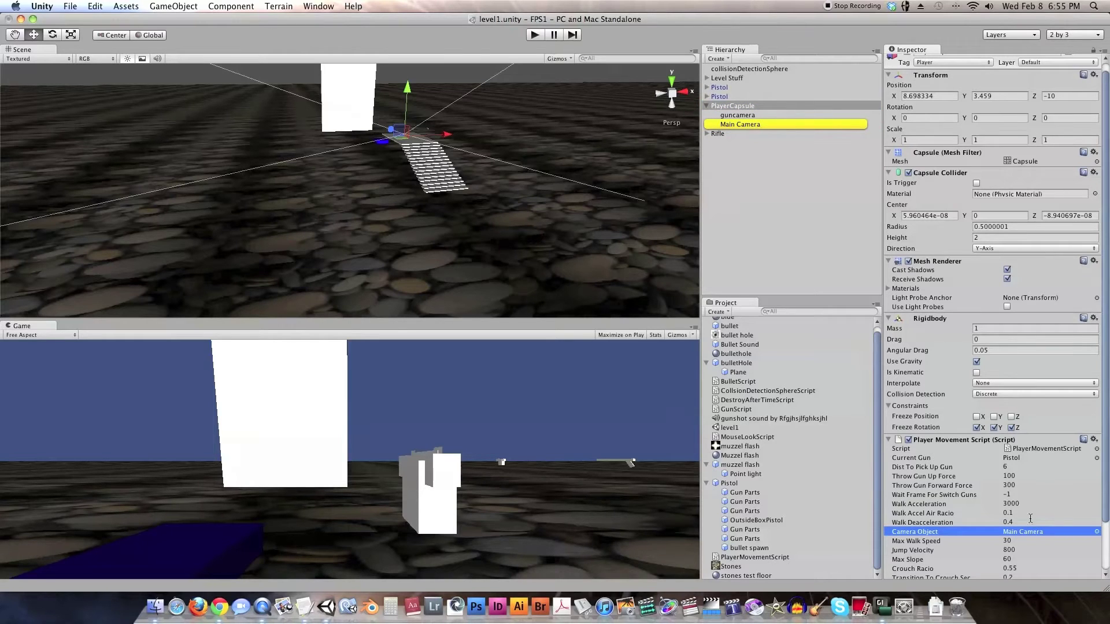
click(738, 123)
click(740, 115)
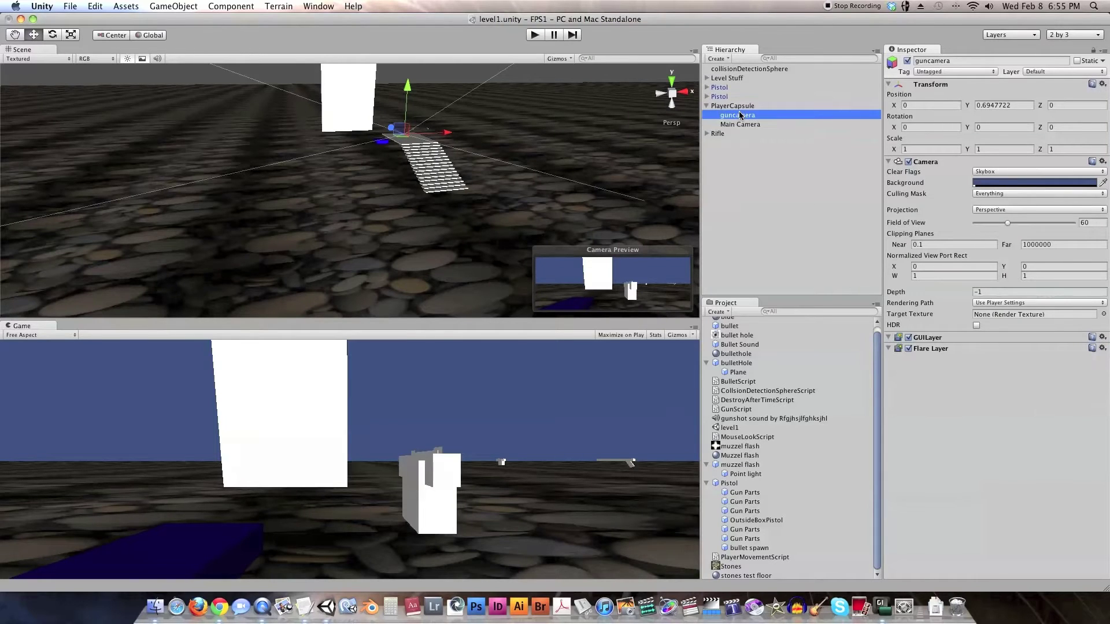
click(751, 125)
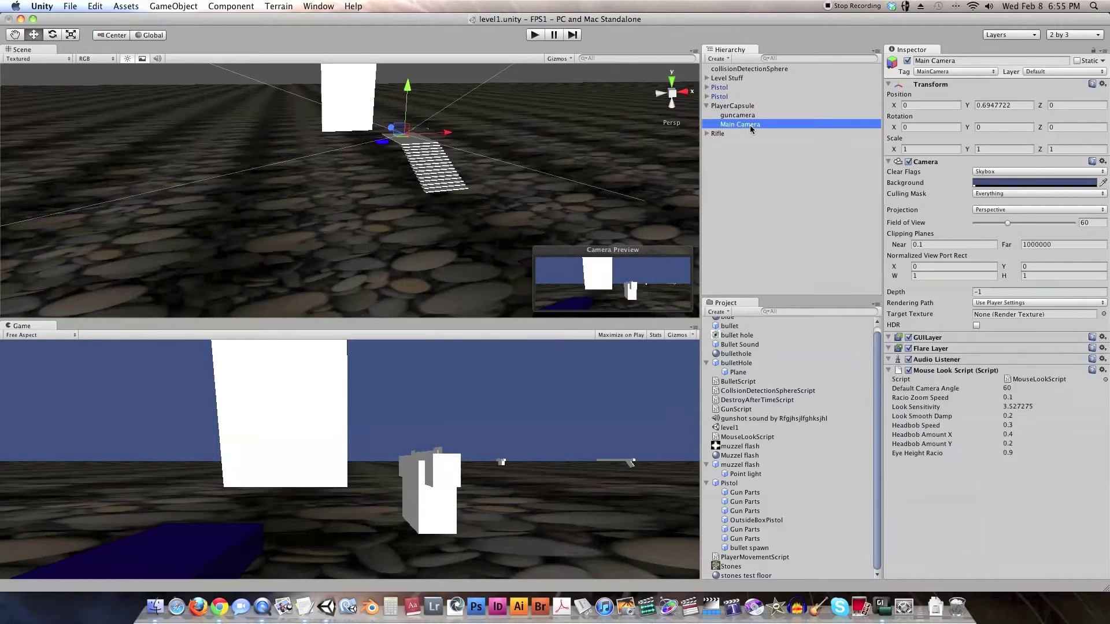
Step: Make guncamera a child of Main Camera and review its settings in the expanded hierarchy
click(746, 116)
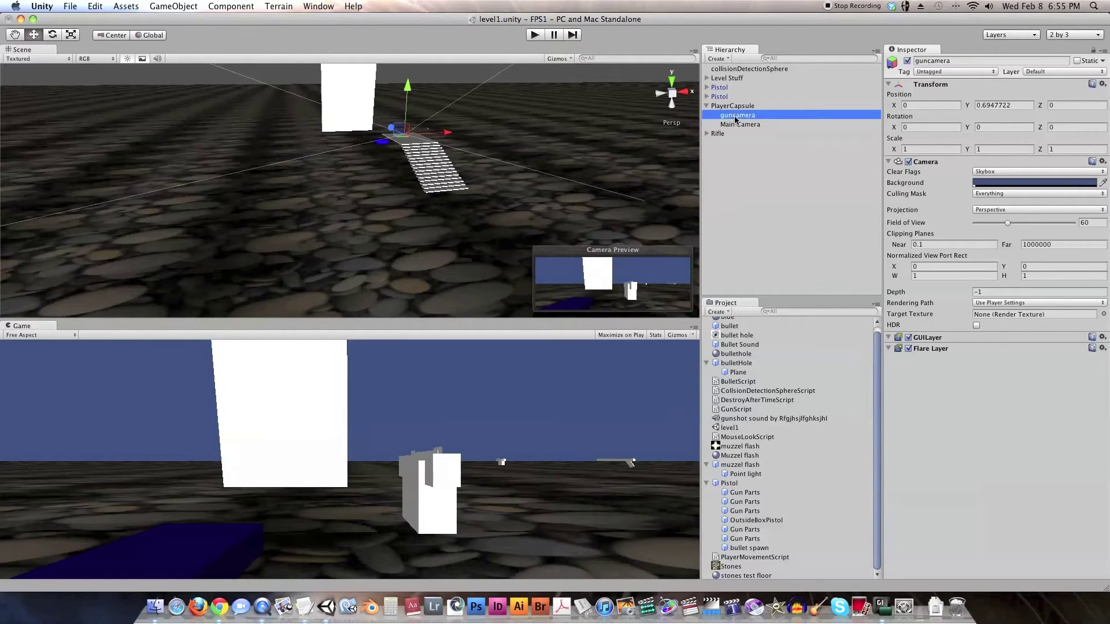
drag(737, 118, 742, 122)
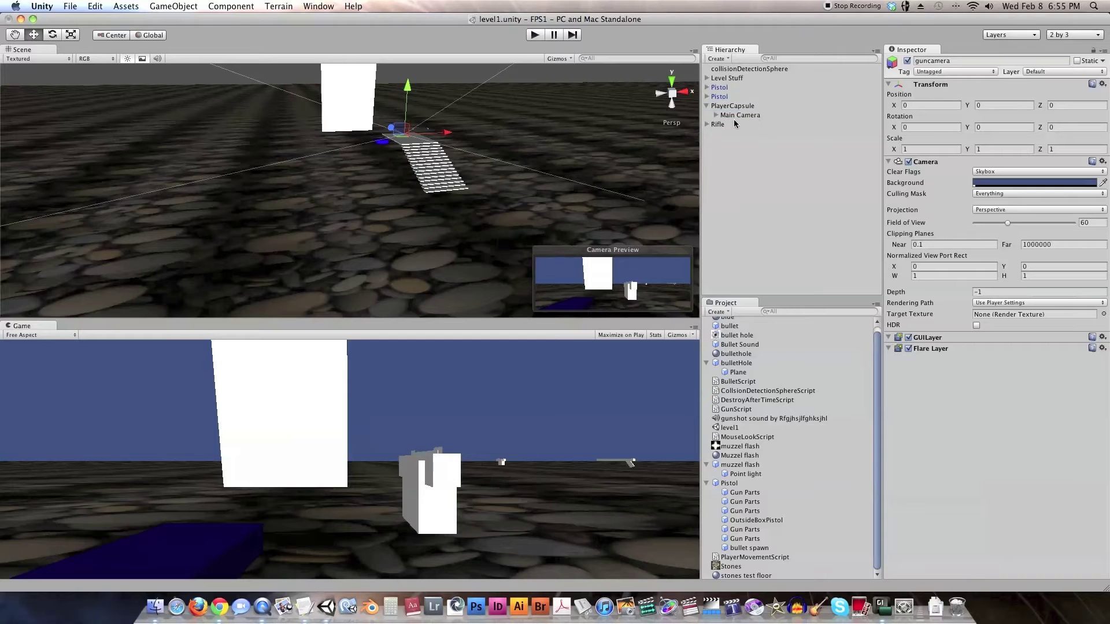
click(717, 116)
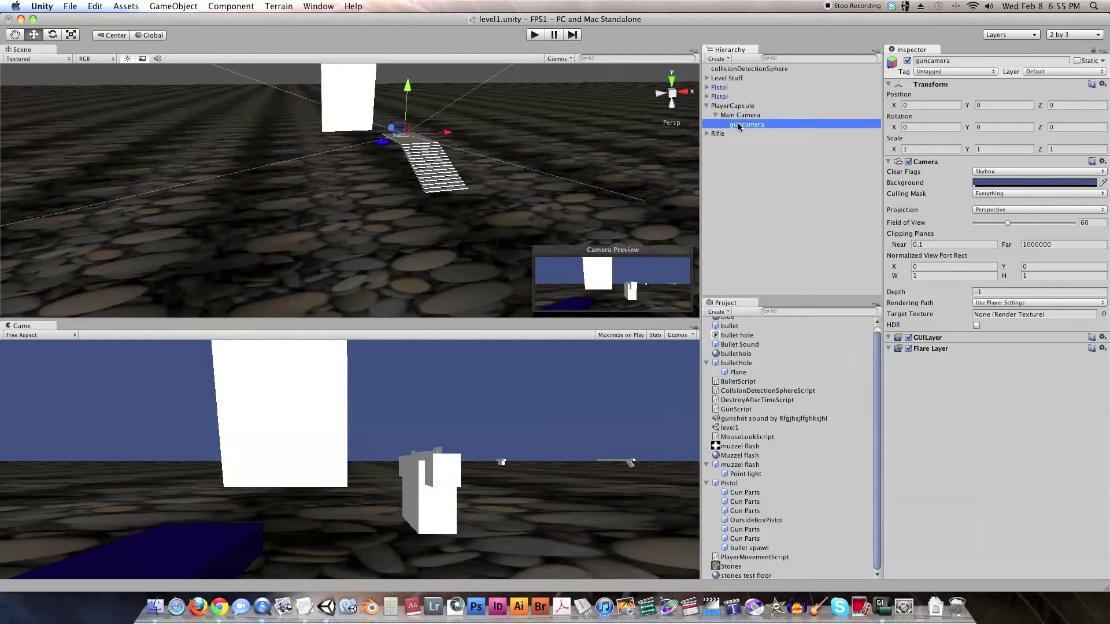
click(737, 117)
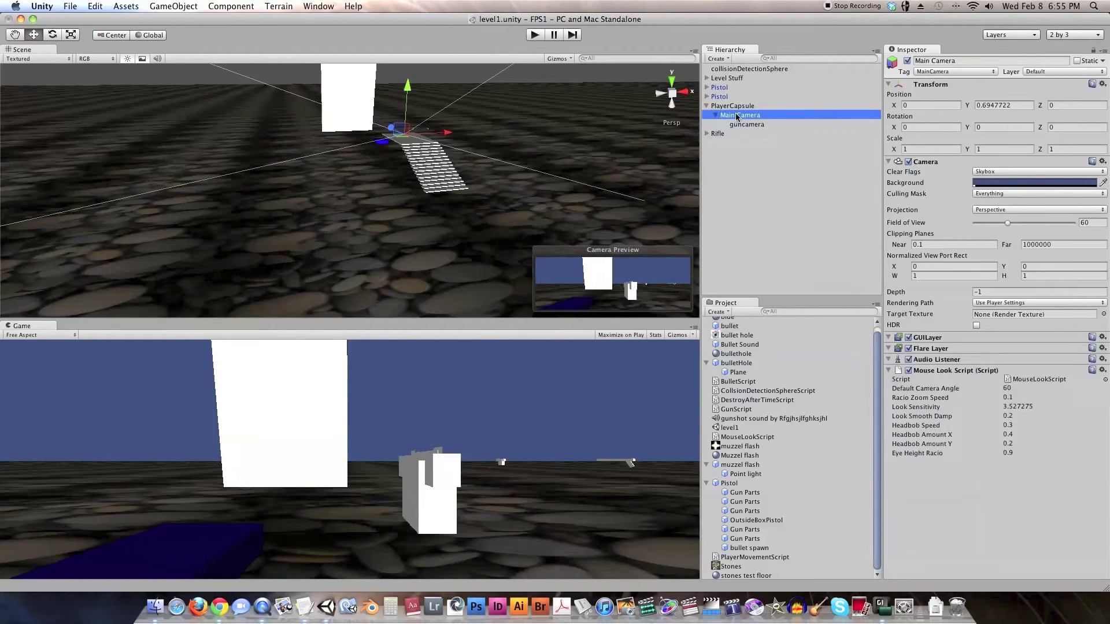
click(738, 123)
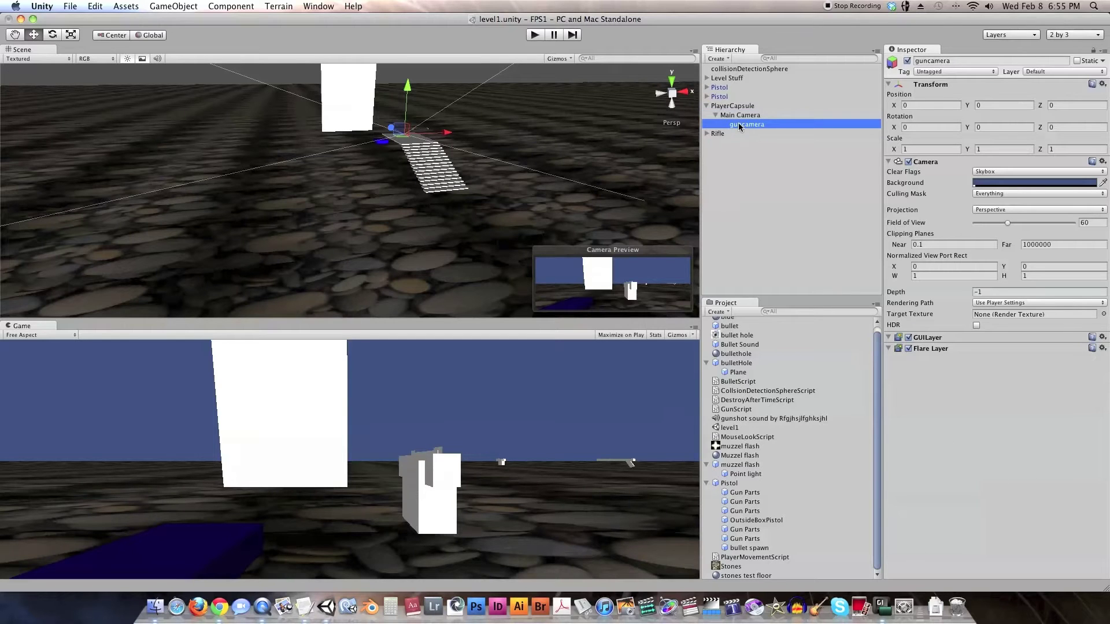
click(943, 71)
click(923, 184)
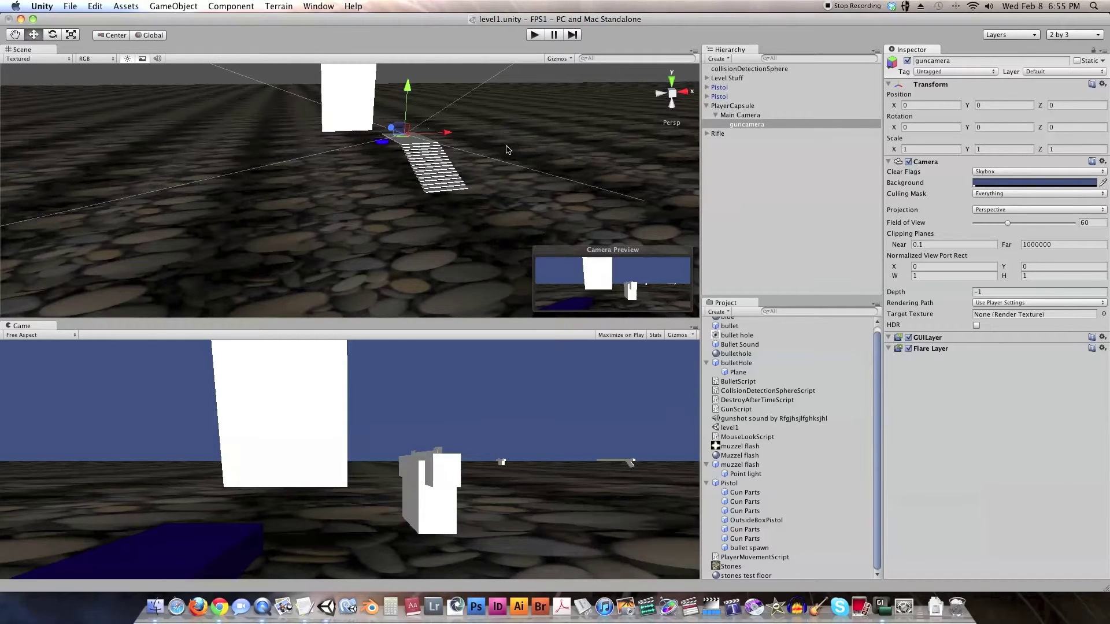
Step: Starting from the held Pistol's layer options, add a new layer named Guns as User Layer 8
scroll(403, 147, up, 2)
scroll(451, 135, down, 3)
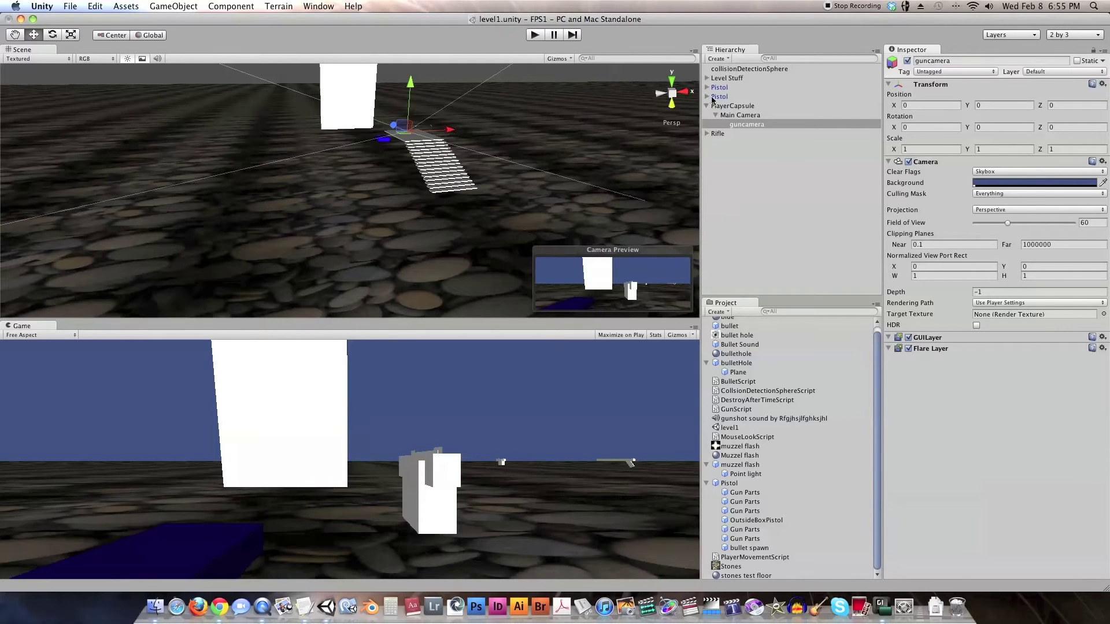
click(719, 97)
double_click(718, 97)
double_click(724, 87)
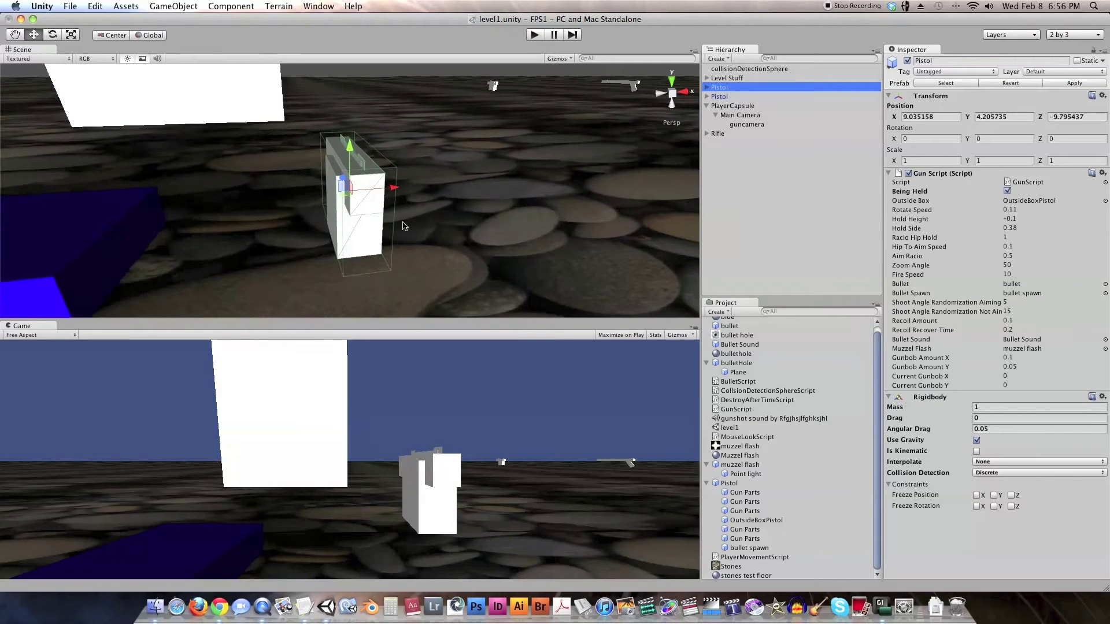
scroll(351, 233, down, 3)
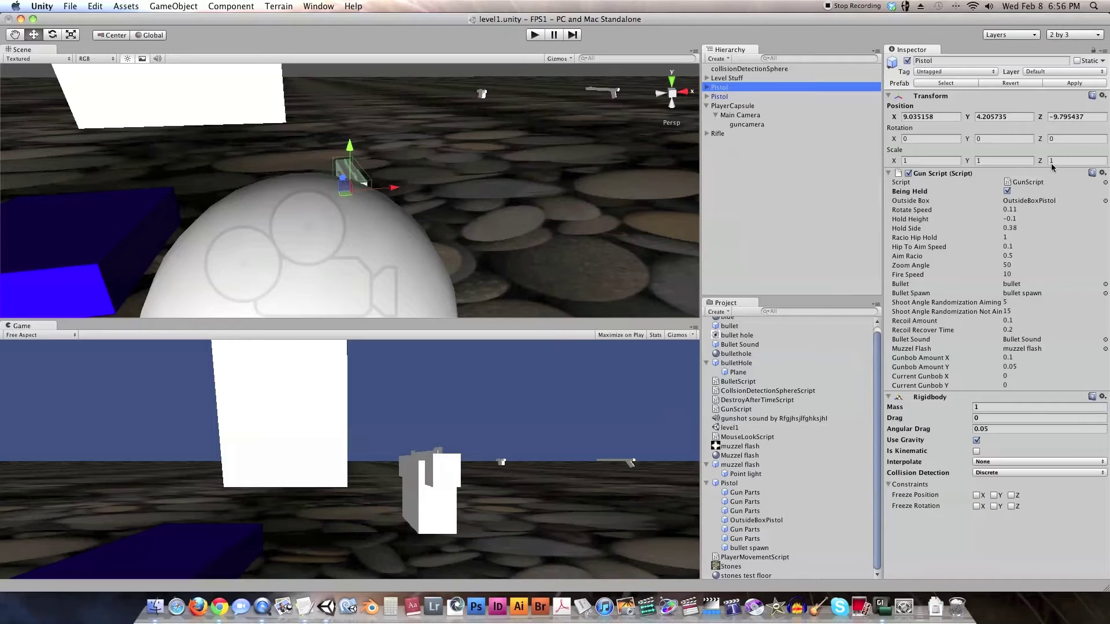
click(1089, 71)
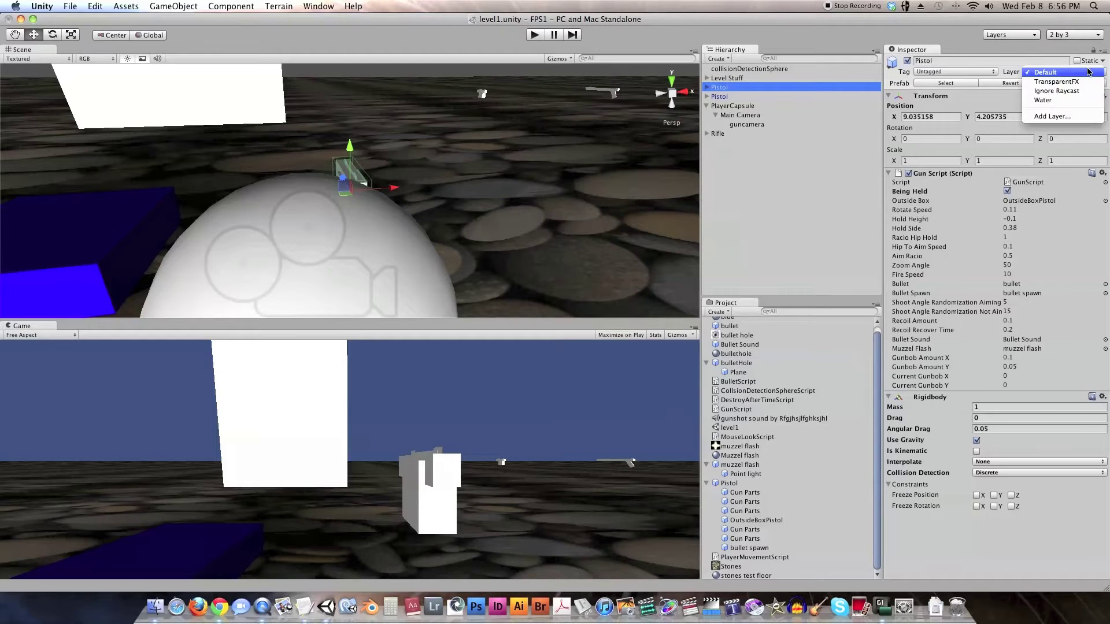
click(1081, 117)
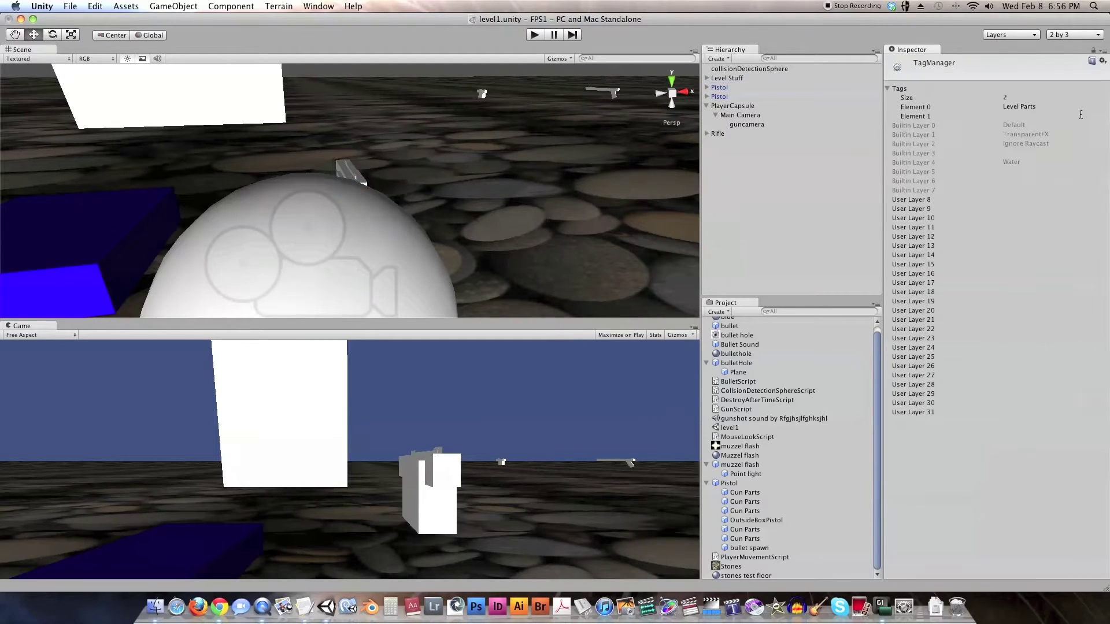
click(940, 200)
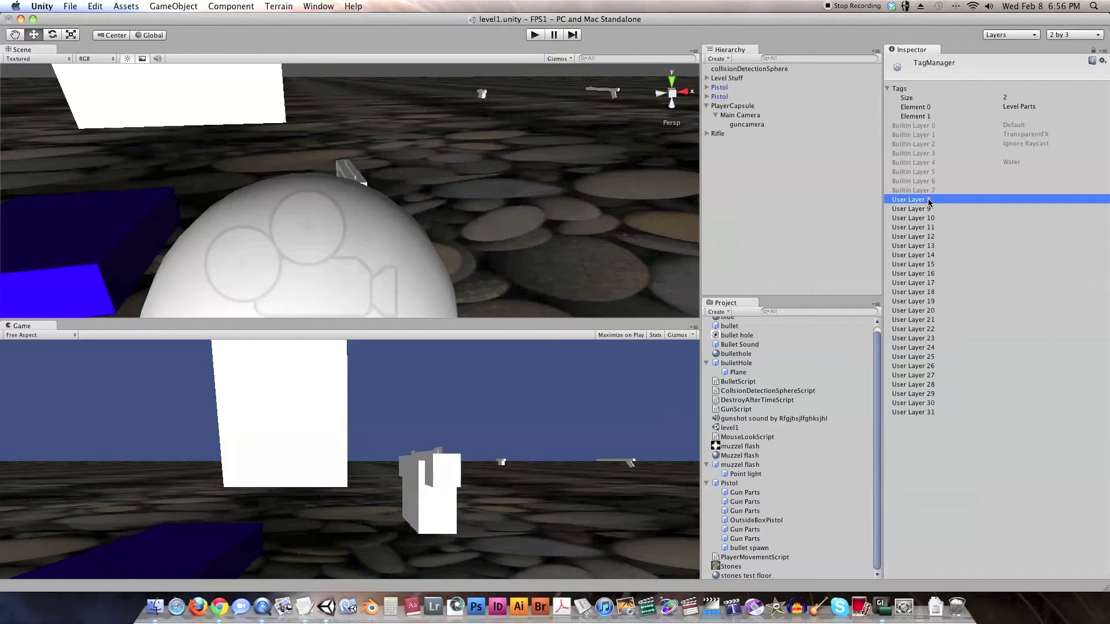
click(1050, 200)
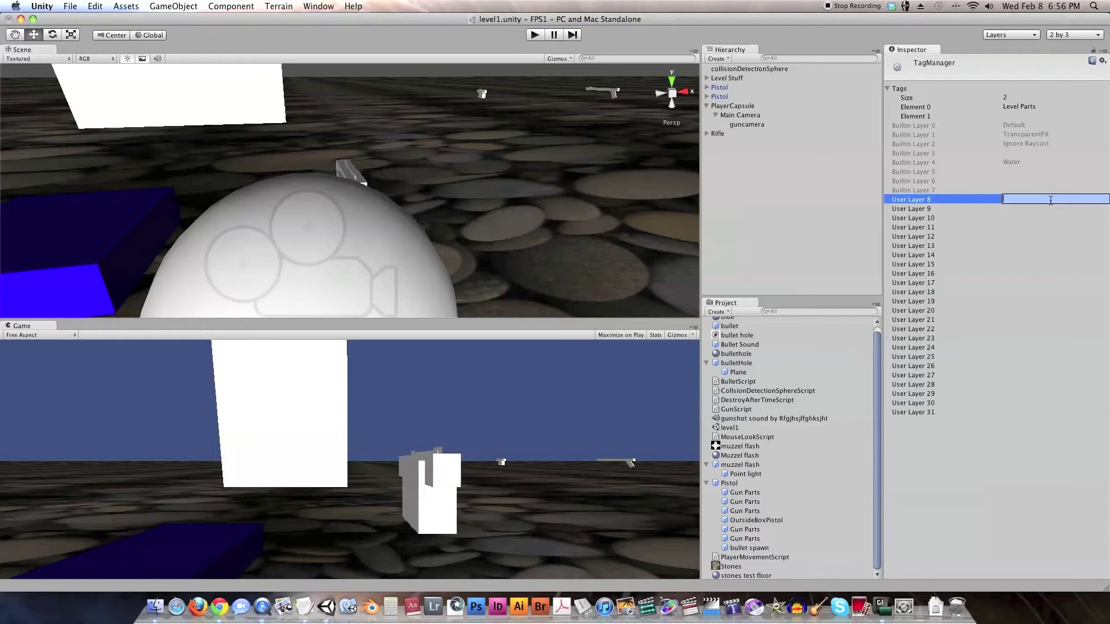
text(Guns)
key(Return)
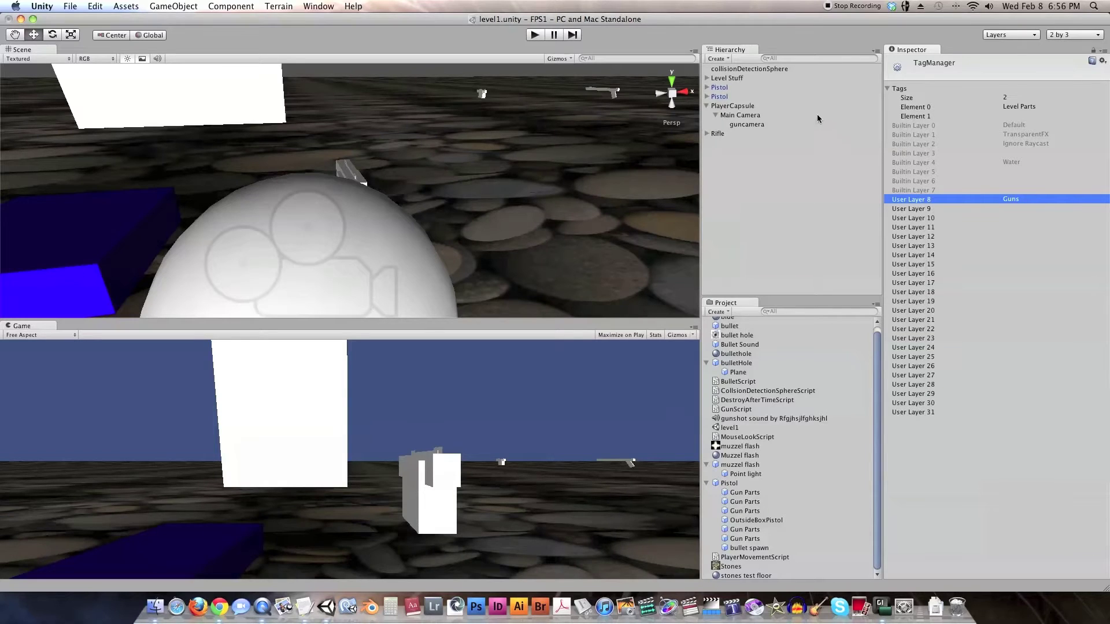
Step: Assign the held Pistol and all its child objects to the Guns layer
click(720, 87)
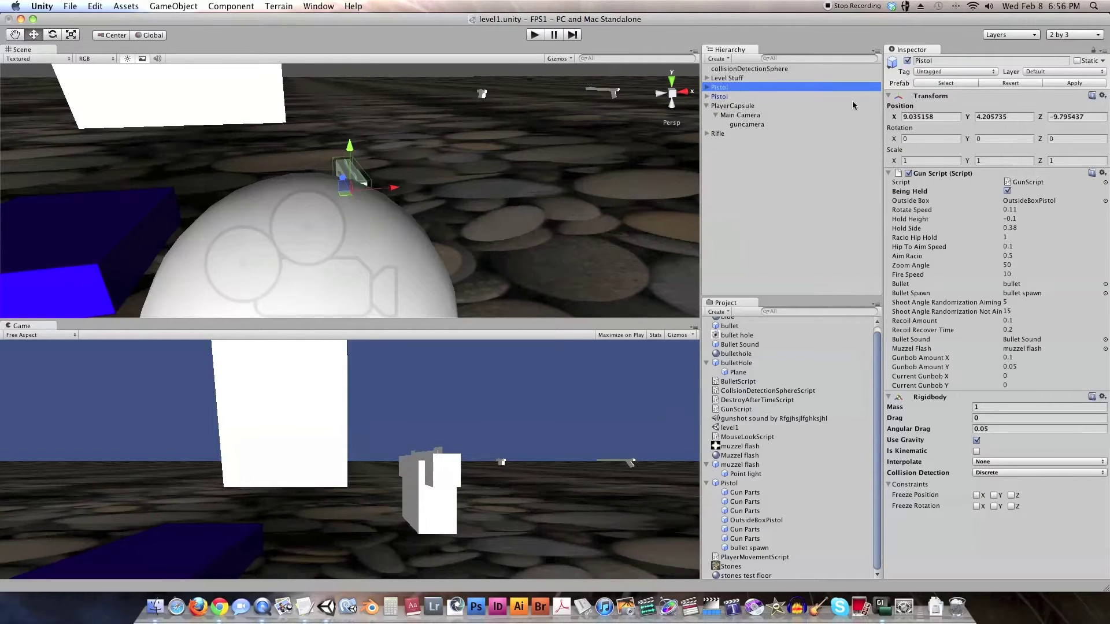
click(1090, 70)
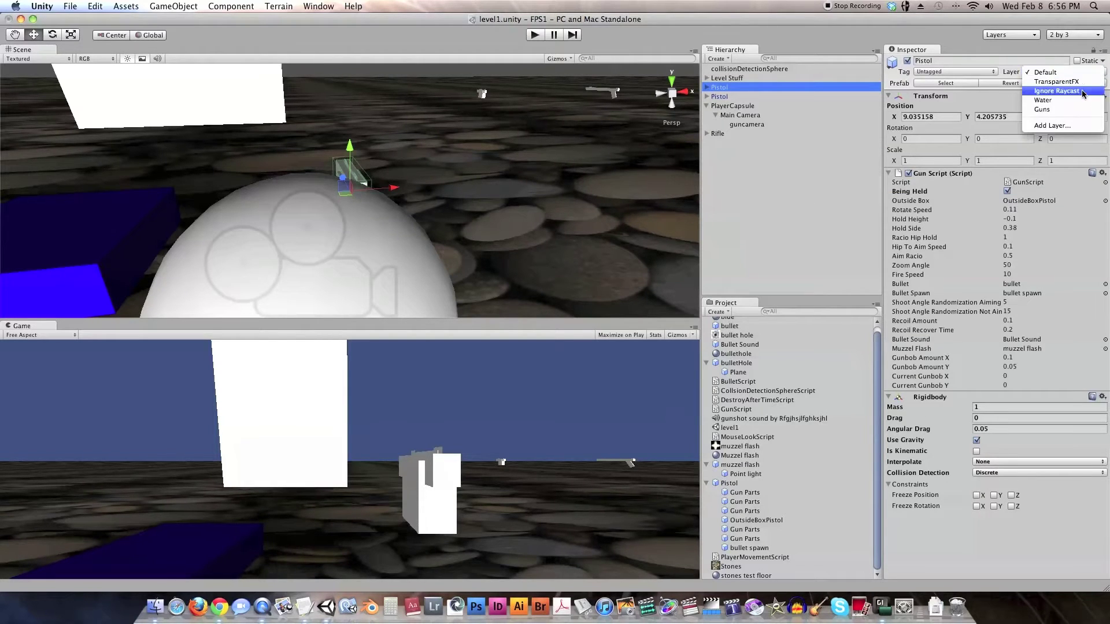
click(1077, 109)
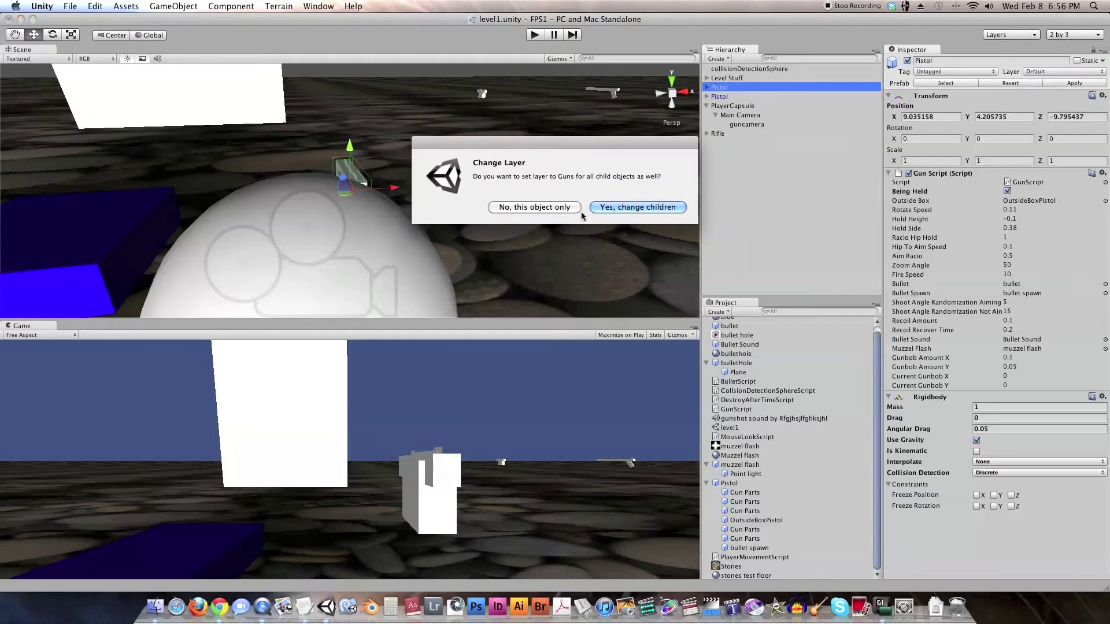
click(611, 207)
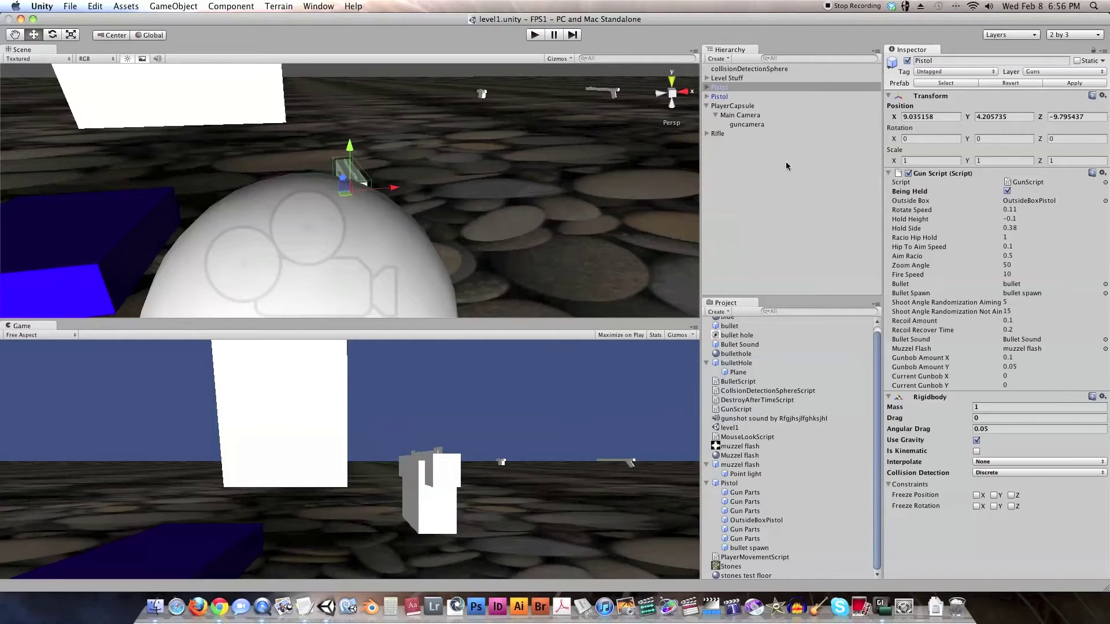
Step: Set guncamera's Clear Flags to Depth only and its Depth to 0, checking Main Camera's Depth for comparison
click(747, 124)
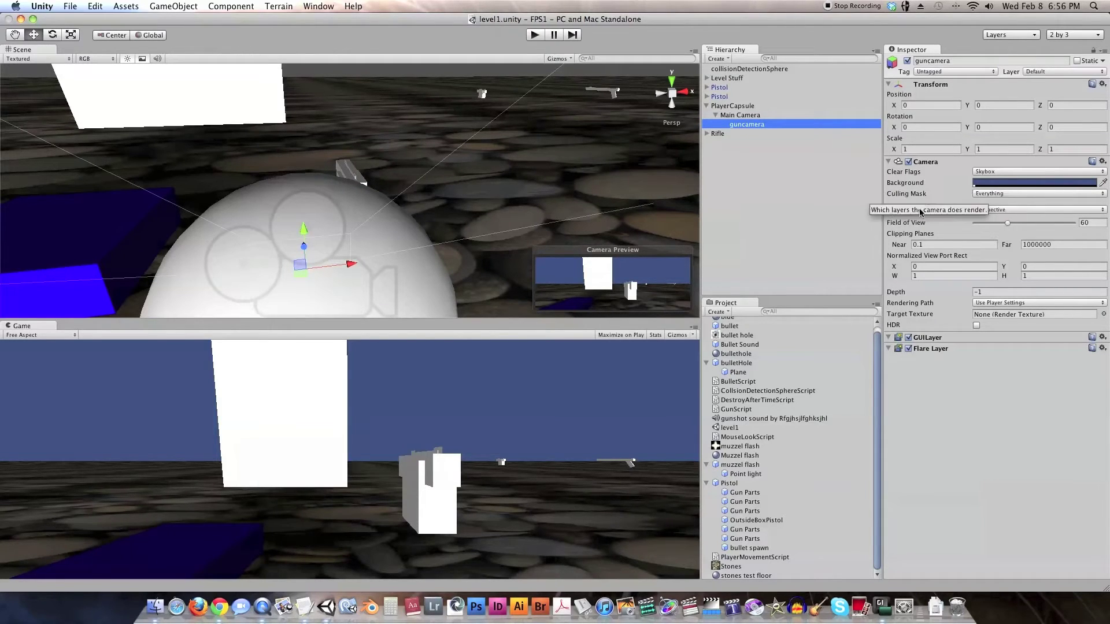
click(1076, 172)
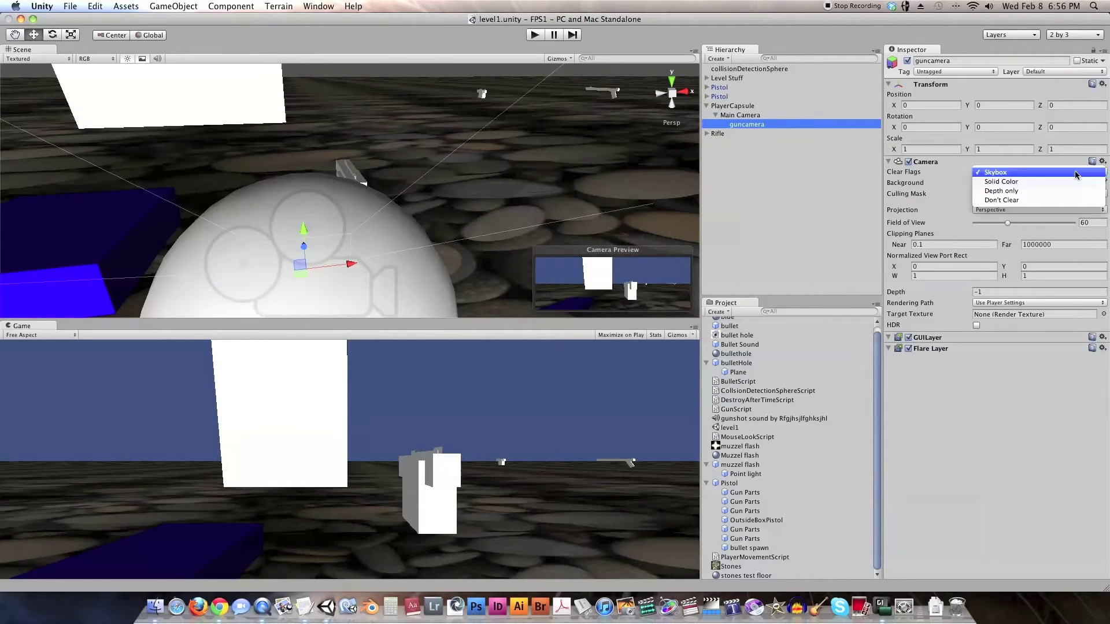
click(1072, 188)
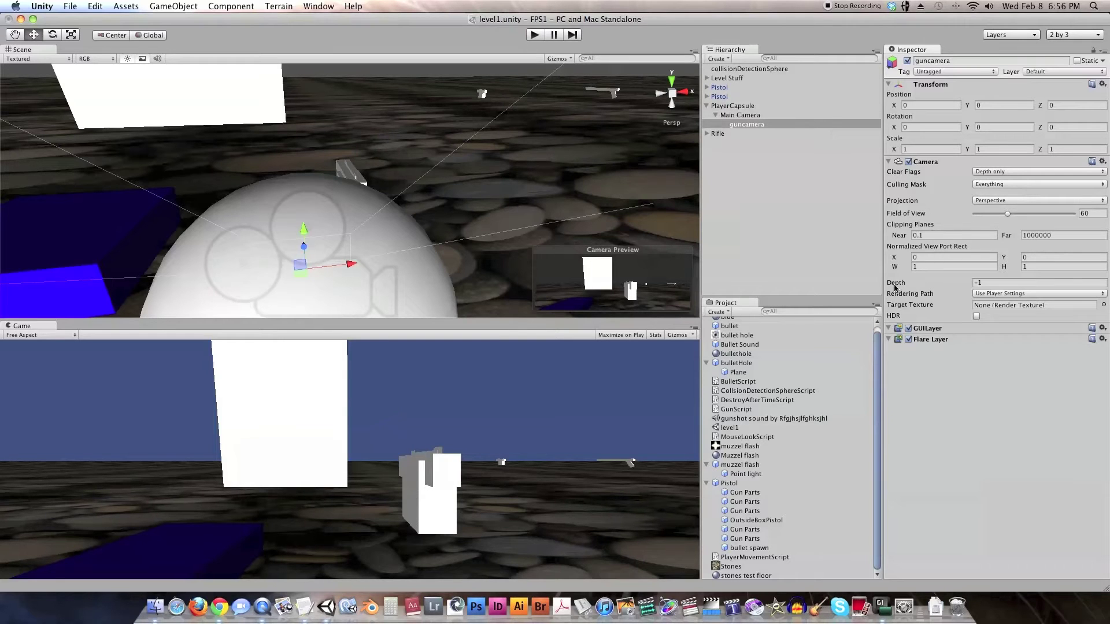
drag(993, 282, 970, 281)
click(731, 115)
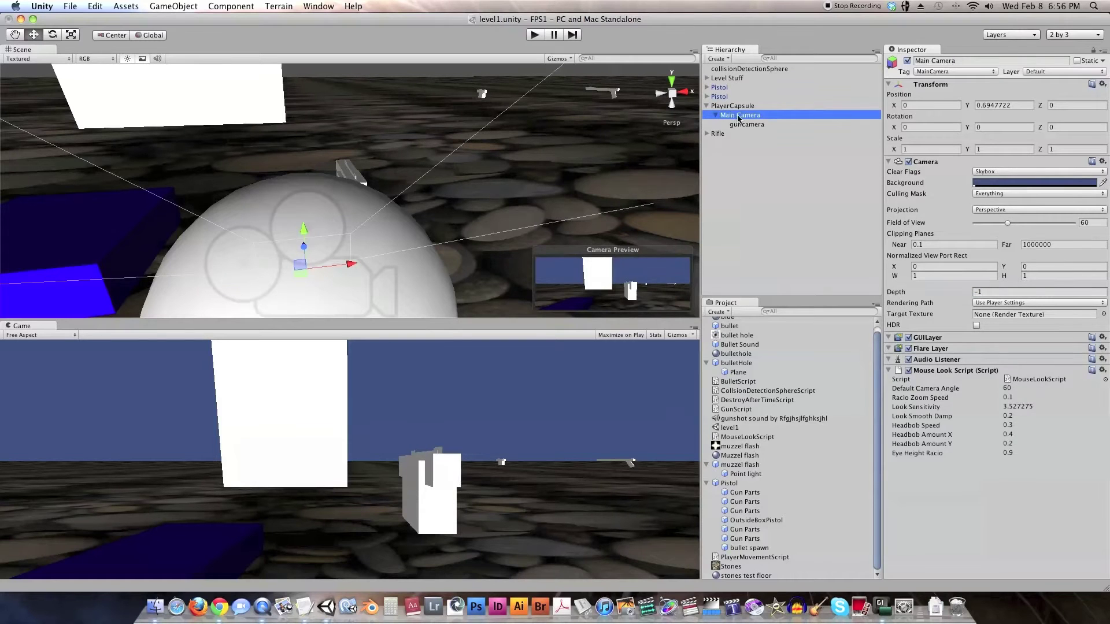
click(779, 125)
drag(990, 283, 978, 283)
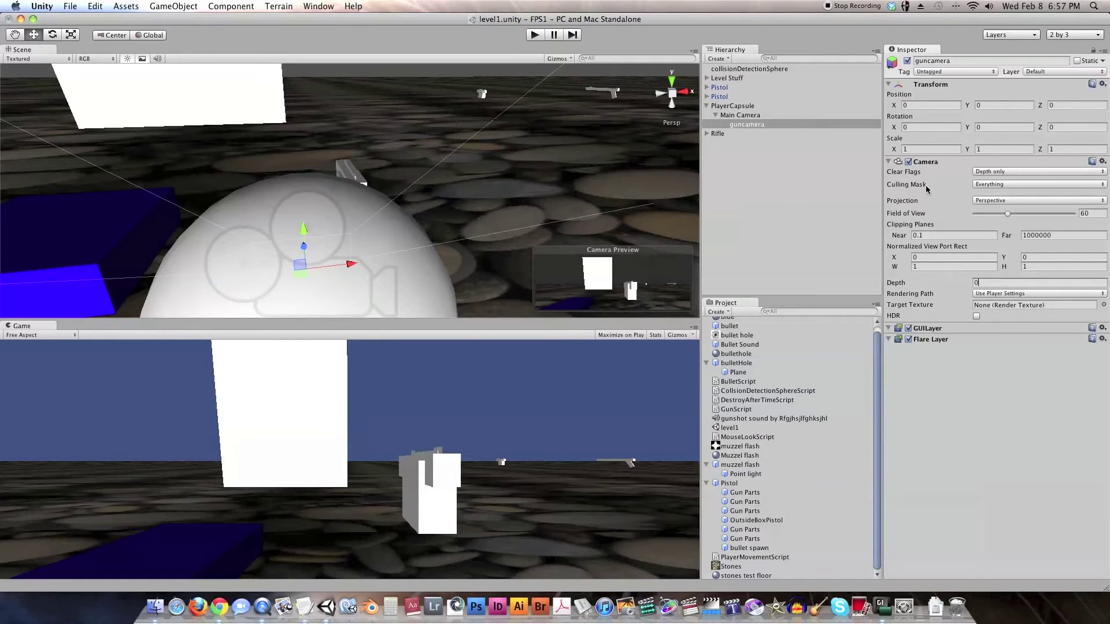
Step: Limit guncamera's Culling Mask to the Guns layer by clearing it to Nothing and enabling only Guns
click(1053, 183)
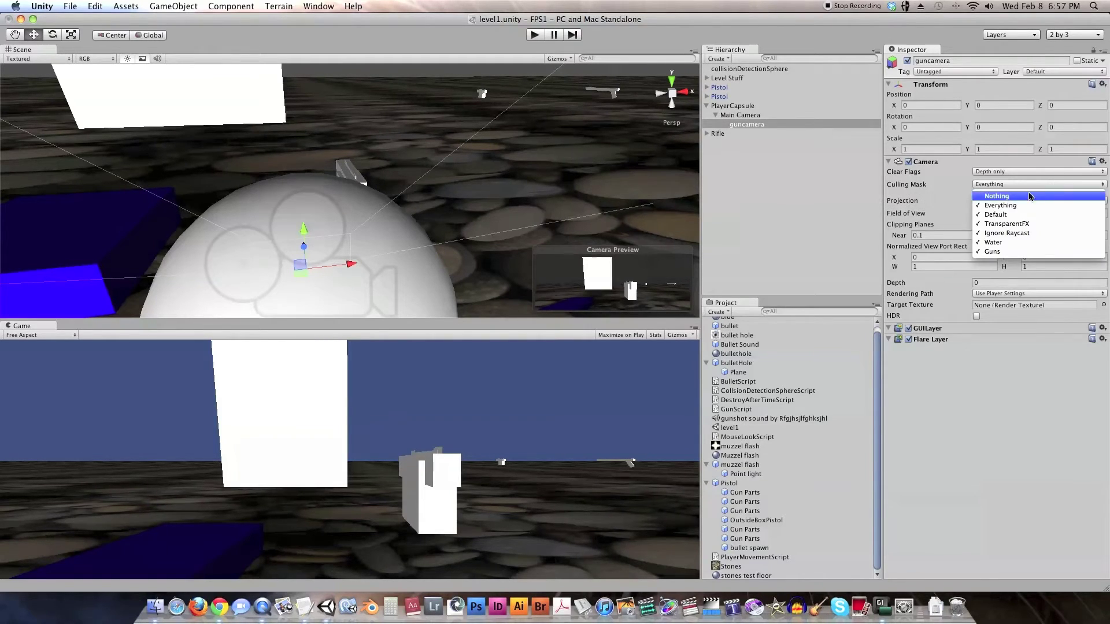
click(1018, 206)
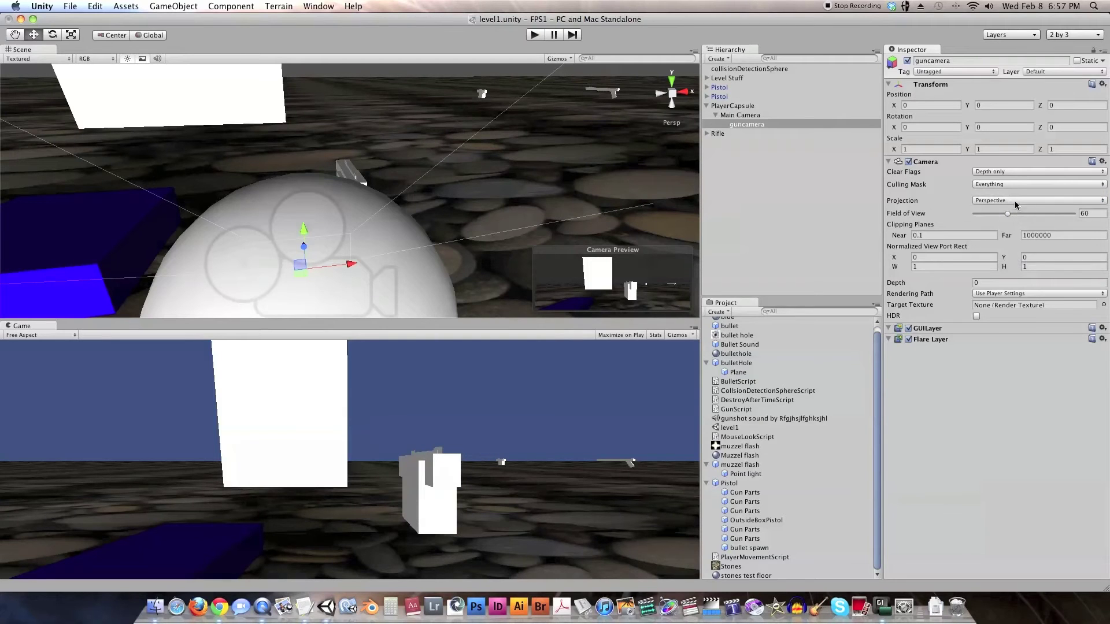
click(1017, 185)
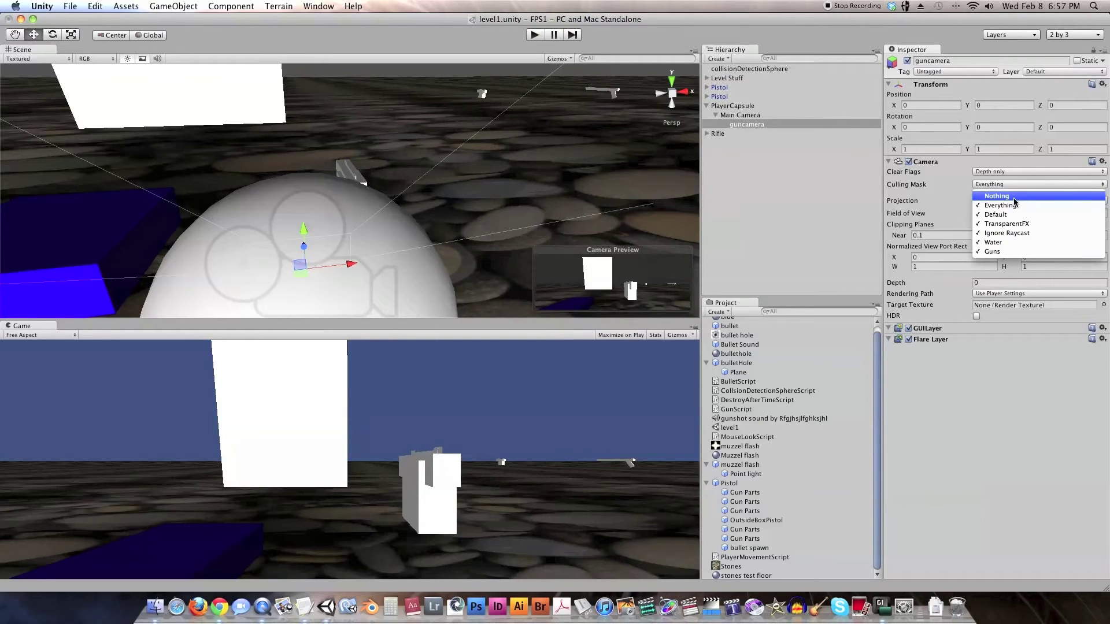
click(1016, 197)
click(1017, 185)
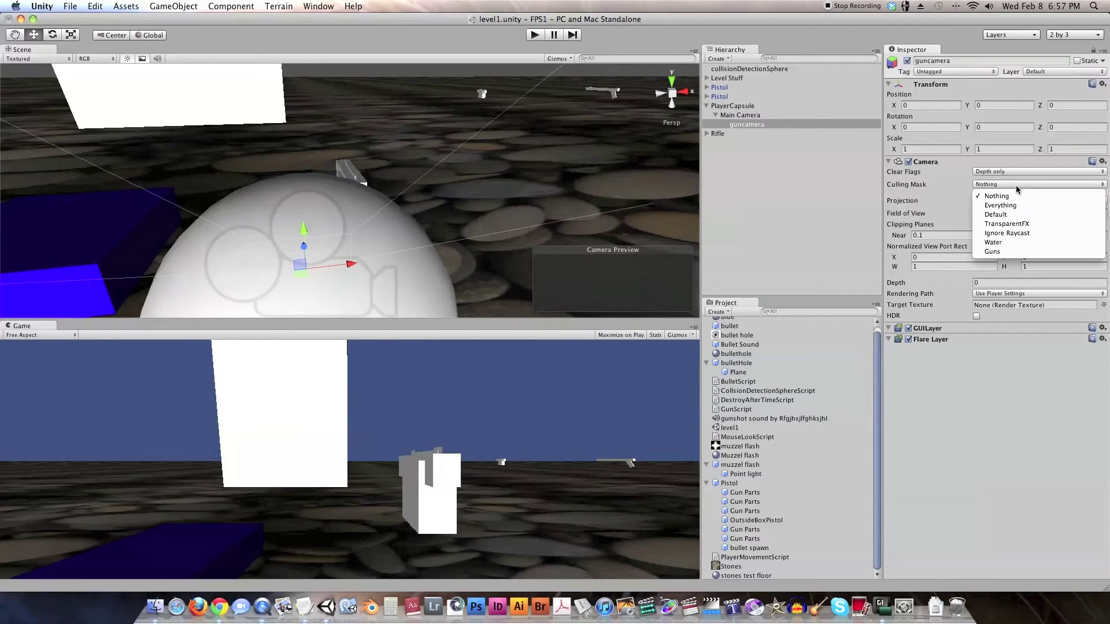
click(1012, 253)
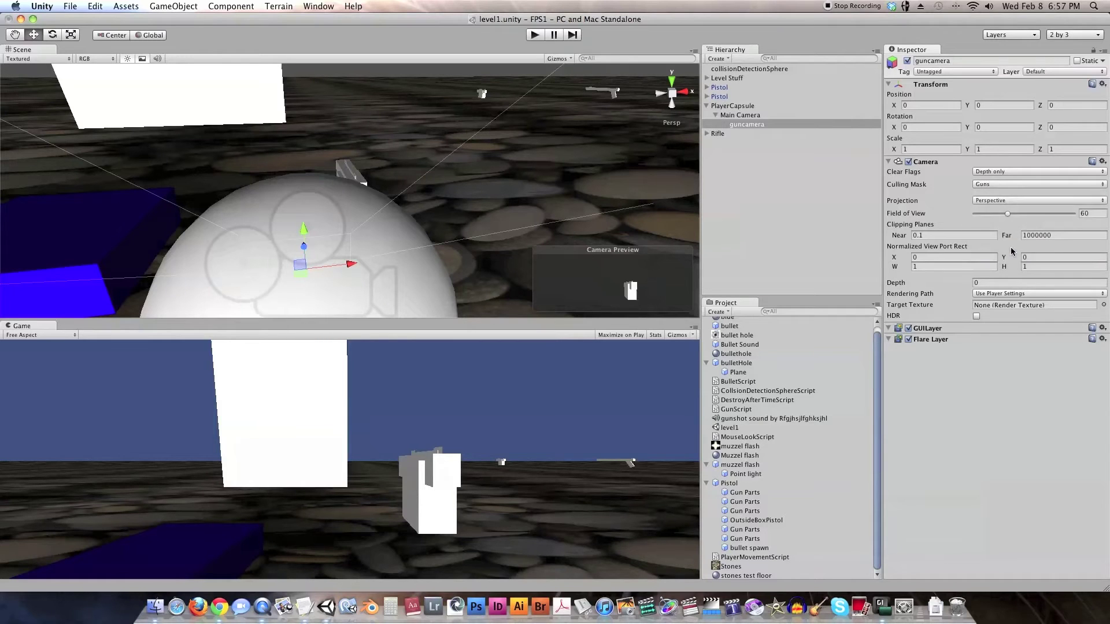
click(1015, 185)
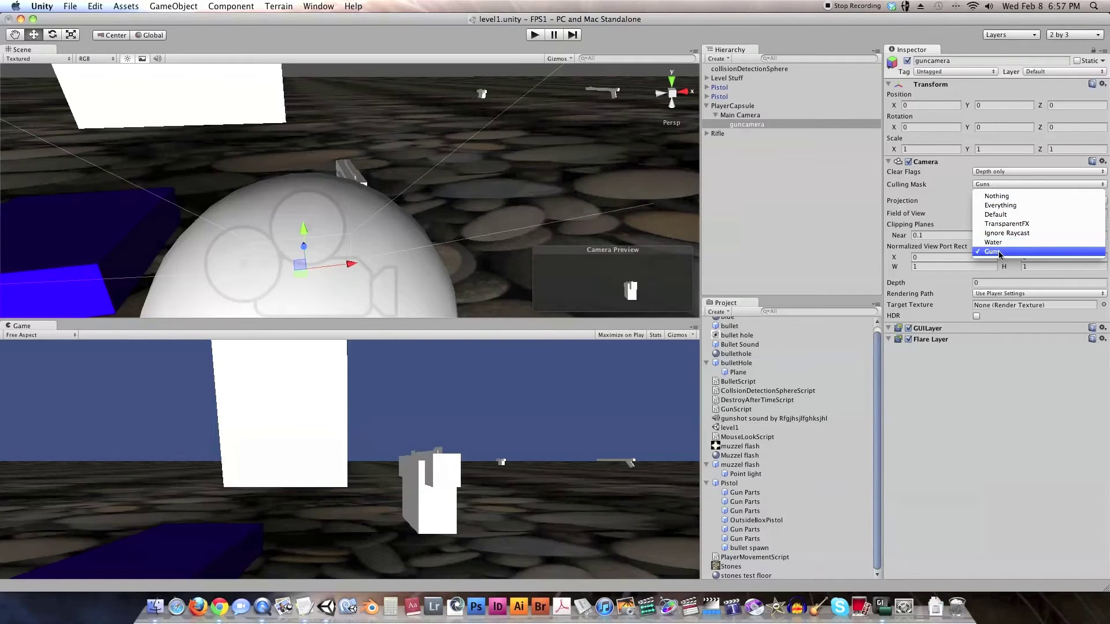
click(957, 217)
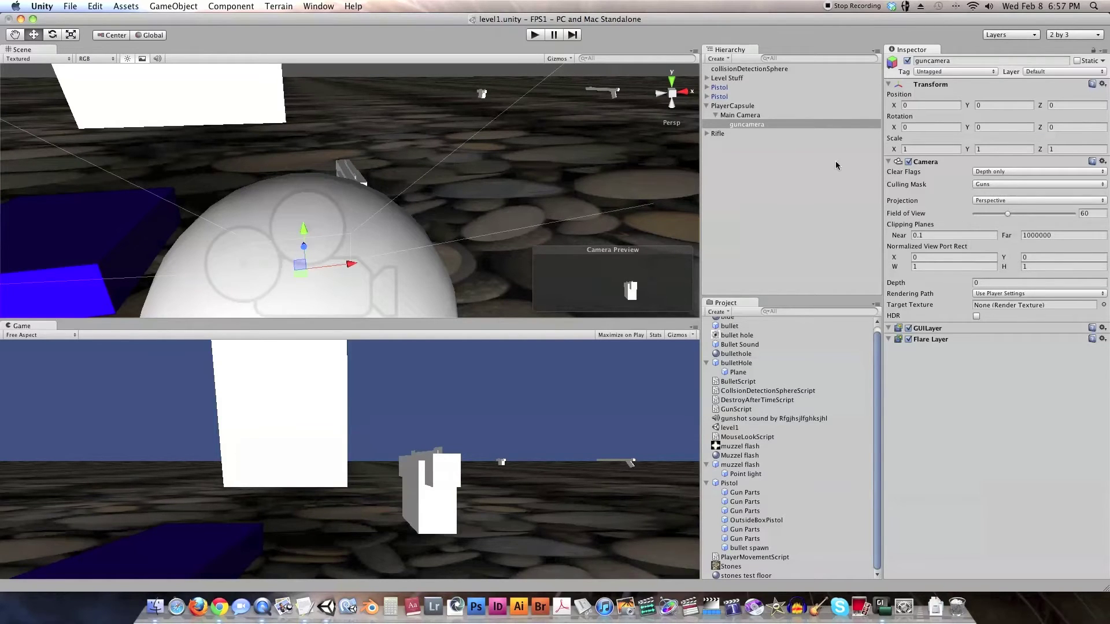
Step: Exclude the Guns layer from Main Camera's Culling Mask and check the remaining enabled layers
click(741, 115)
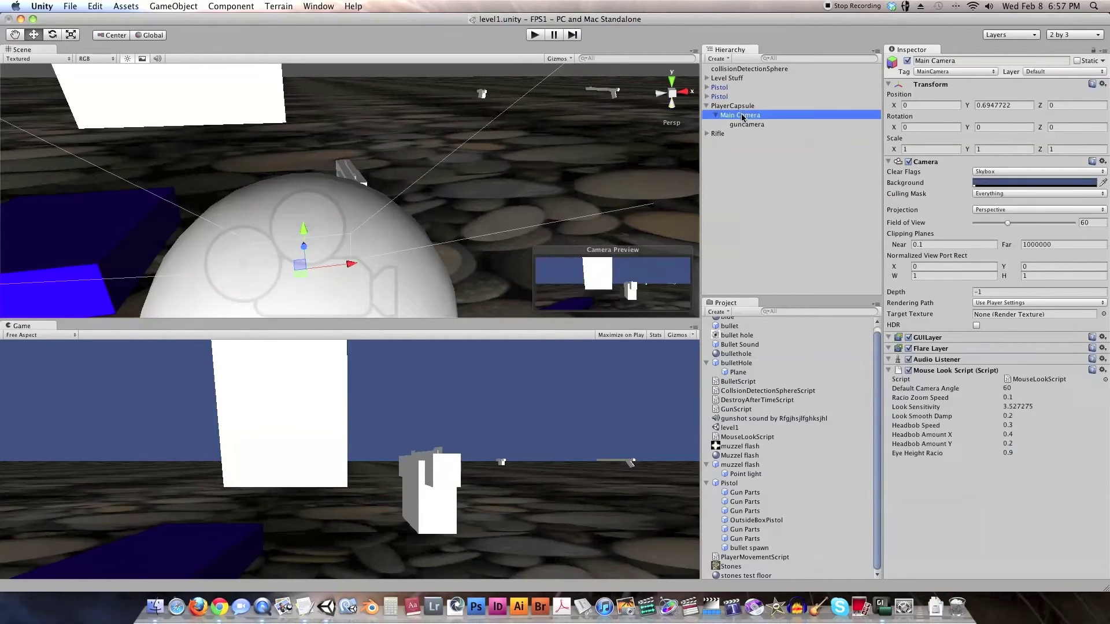
click(1005, 194)
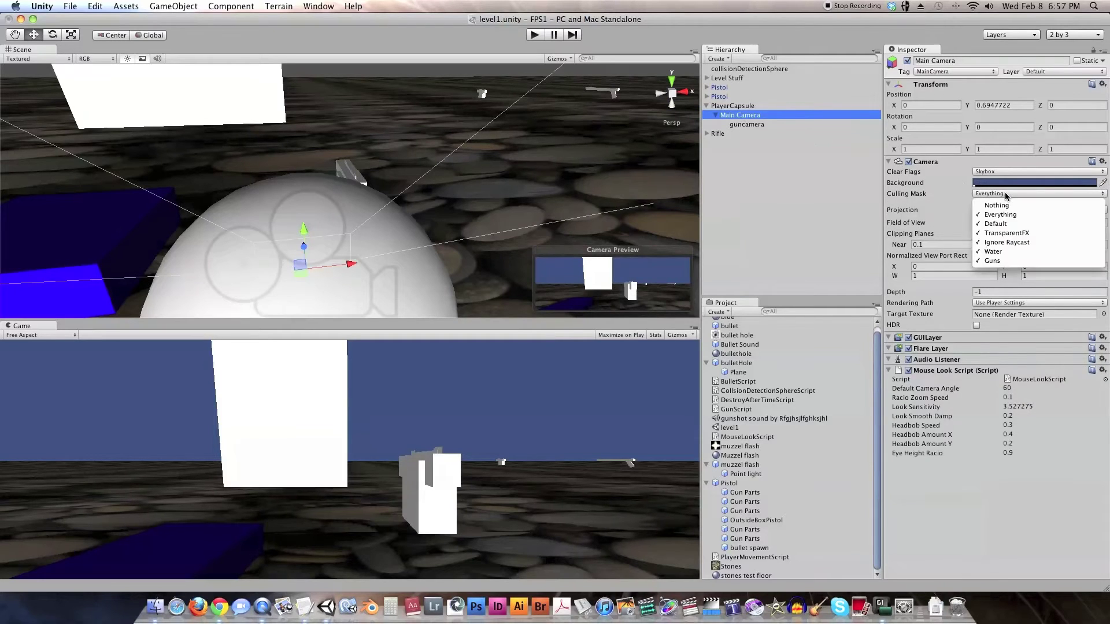
click(1003, 261)
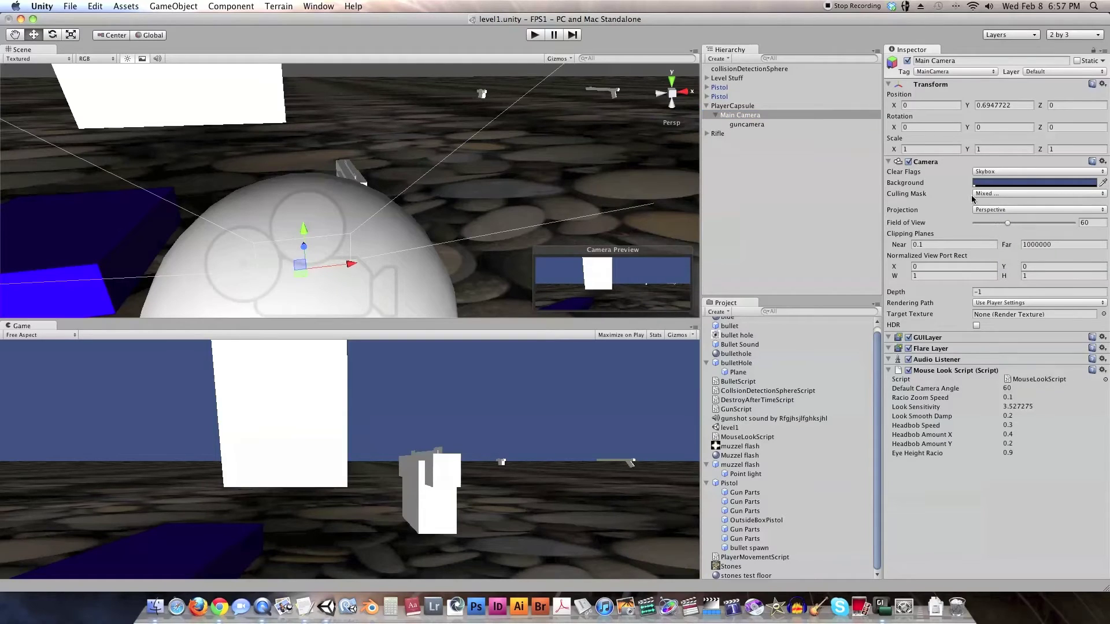
click(1003, 195)
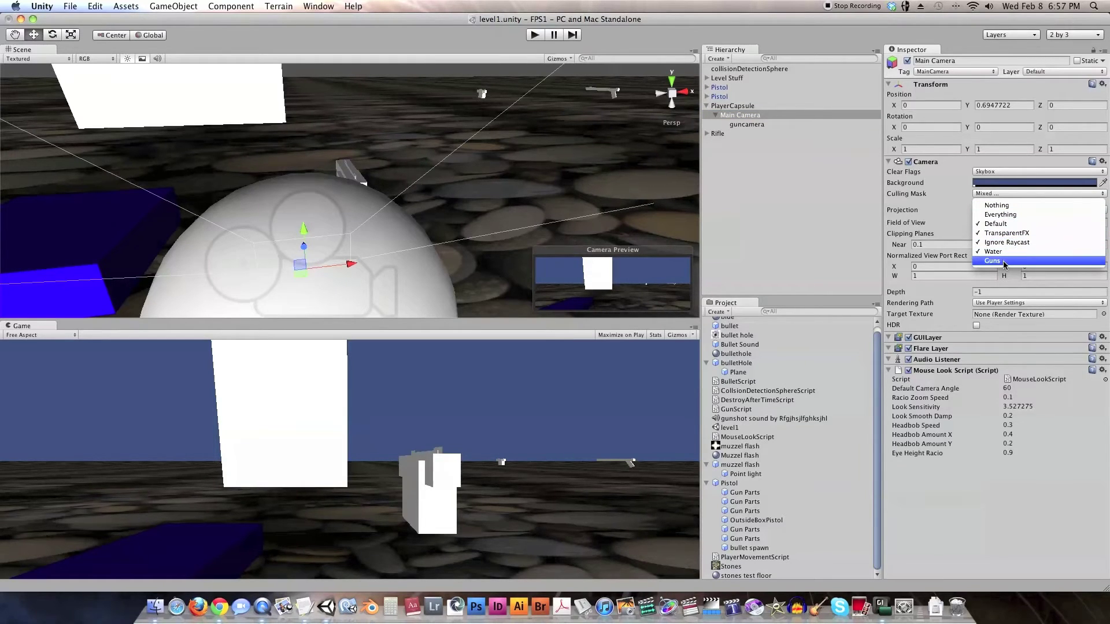
click(853, 202)
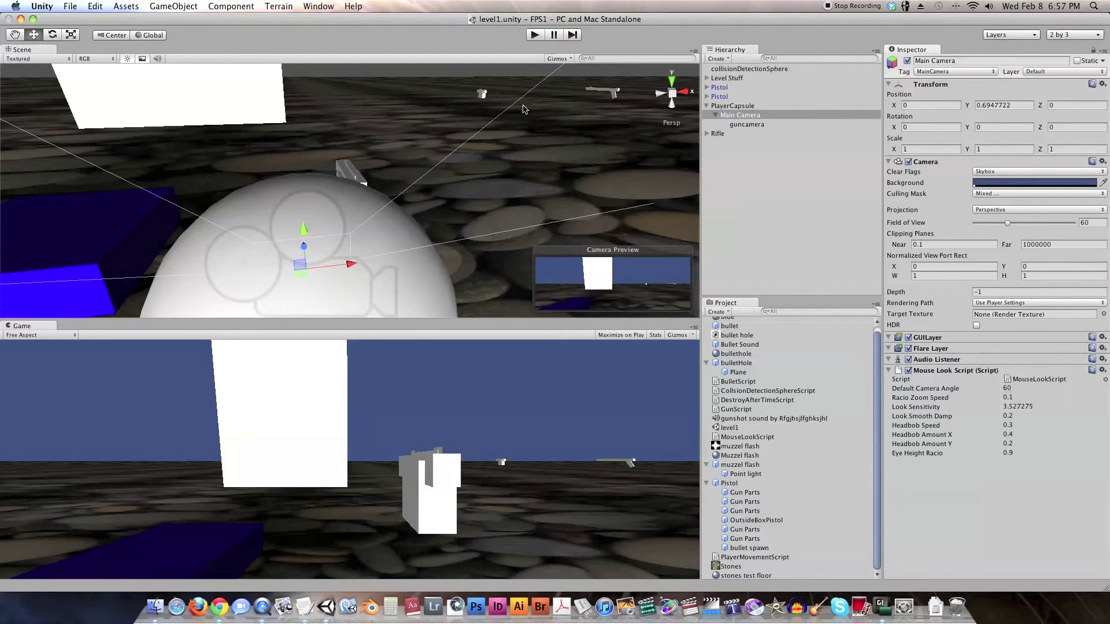
Step: Run the game and walk the player up against the blue block to test how the held pistol renders
click(534, 36)
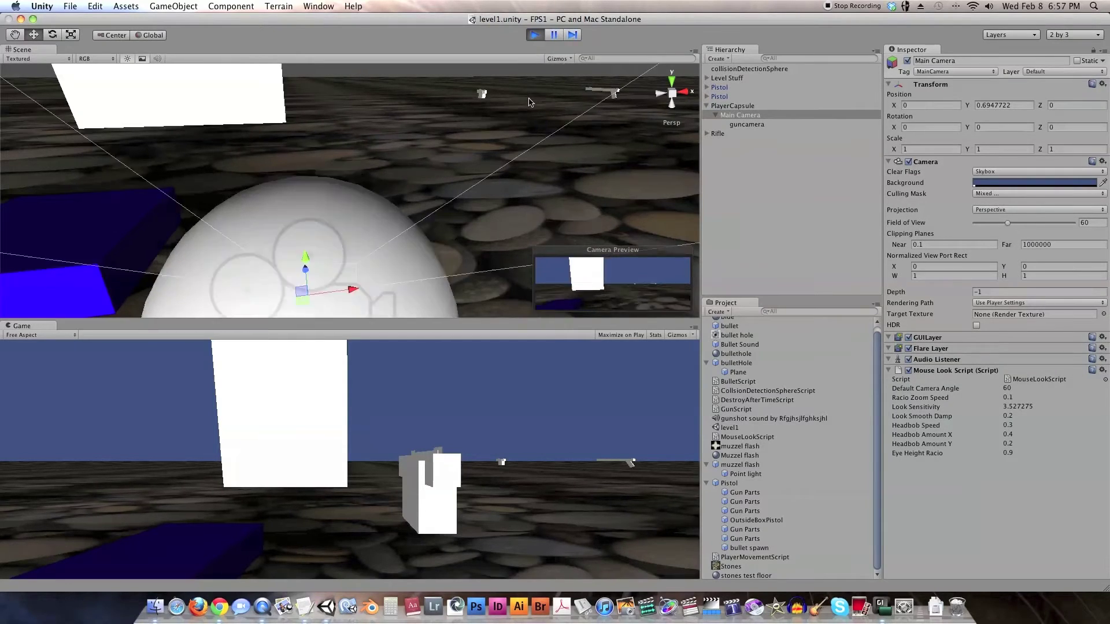
key(a)
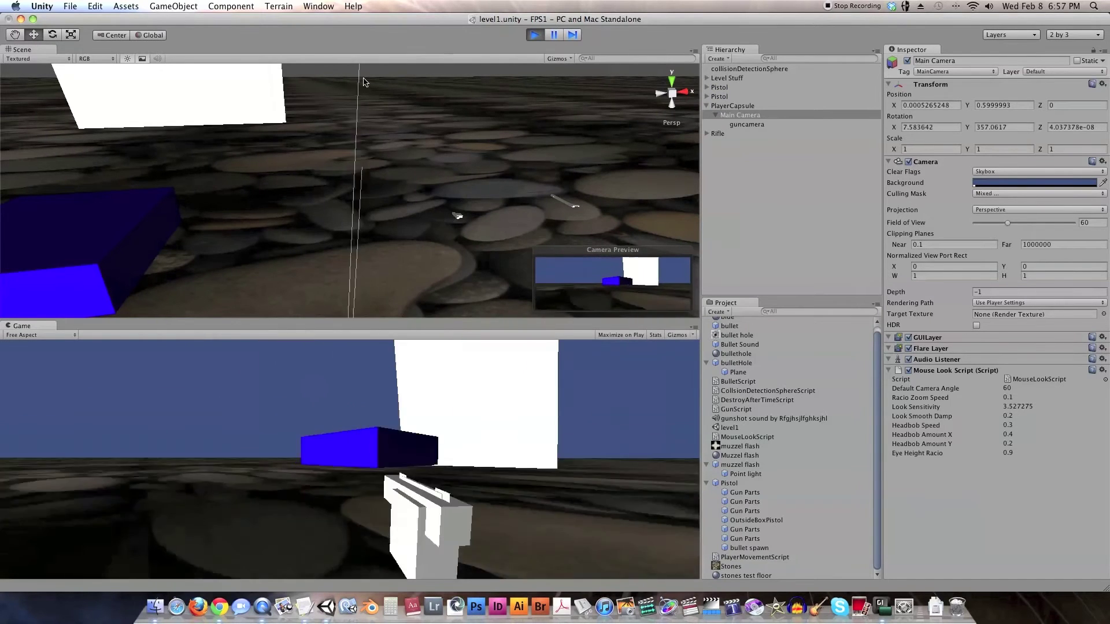
key(d)
key(a)
key(w)
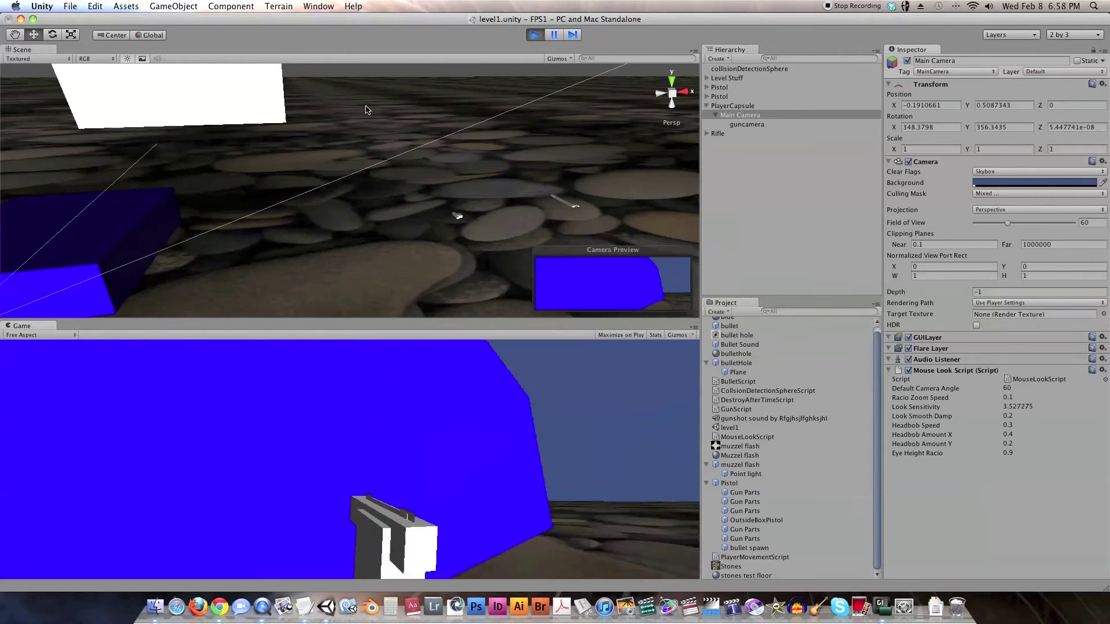
key(s)
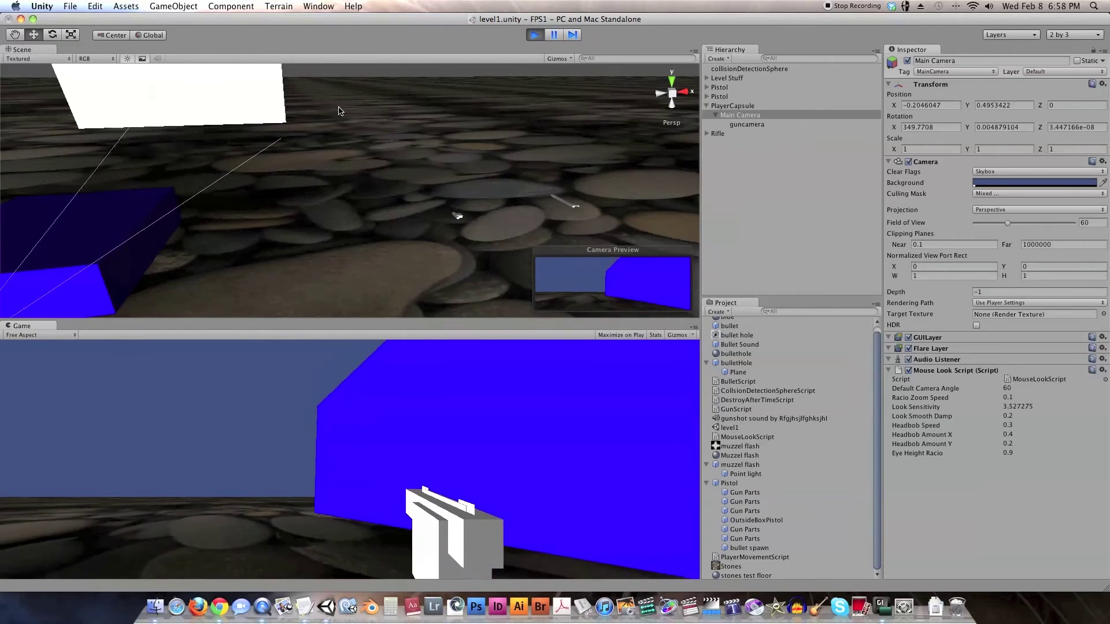
key(d)
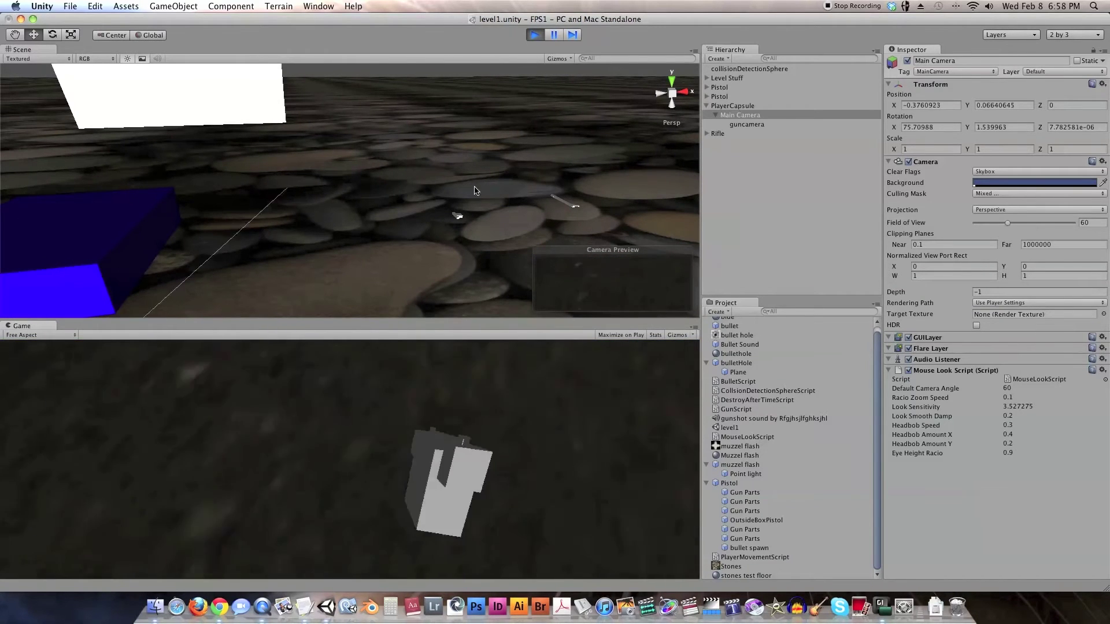
key(w)
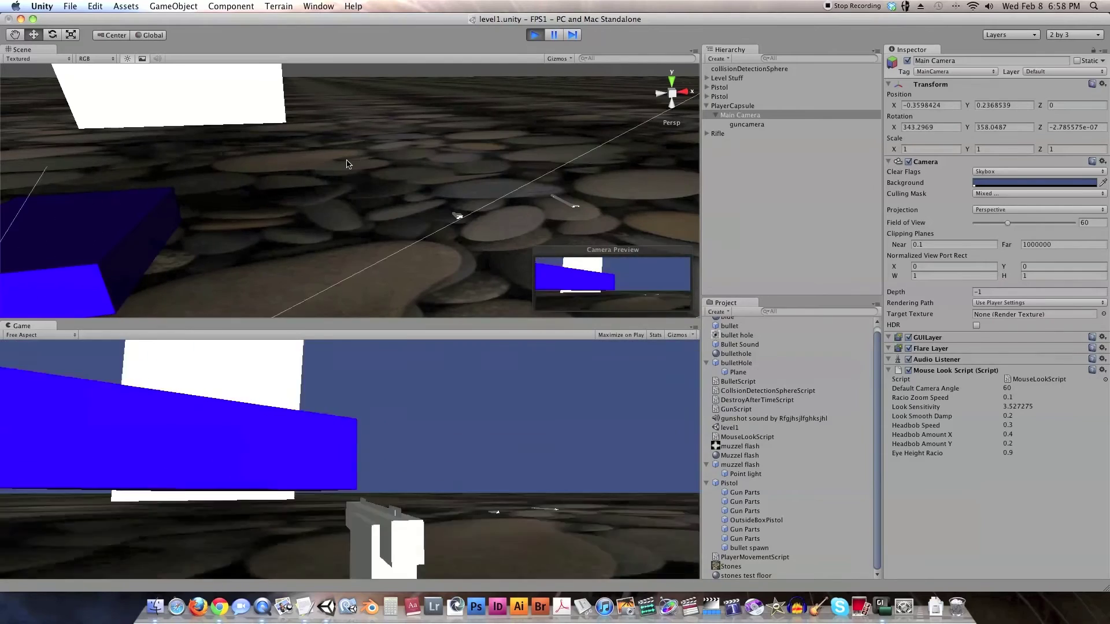
key(w)
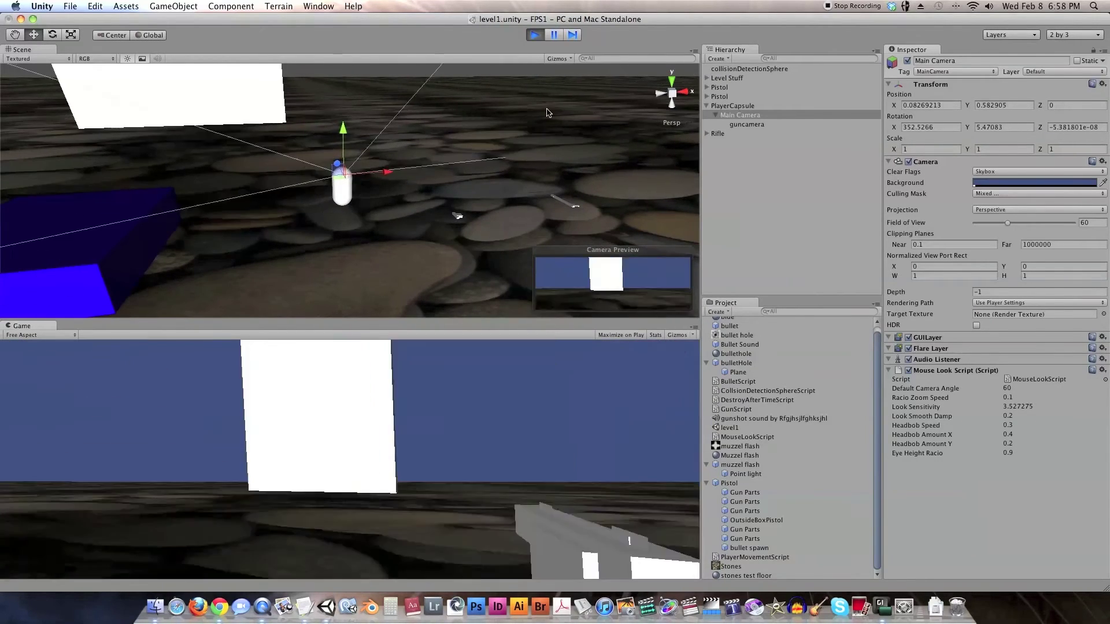
Step: Walk to the pistol lying on the ground, swap the held pistol for it, and move around to test its rendering
key(w)
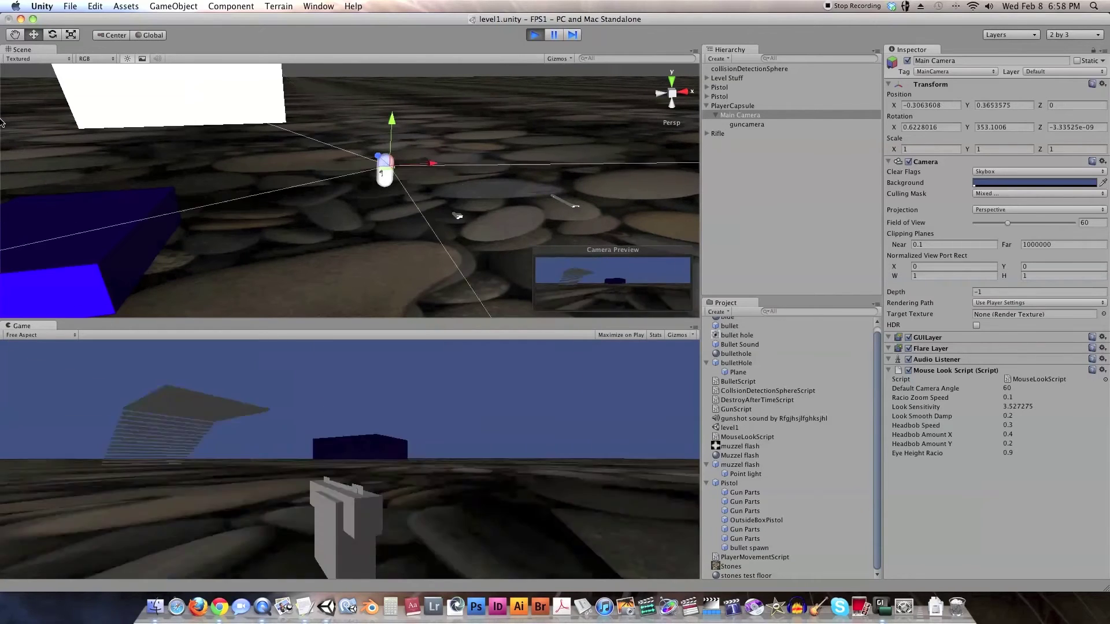
key(d)
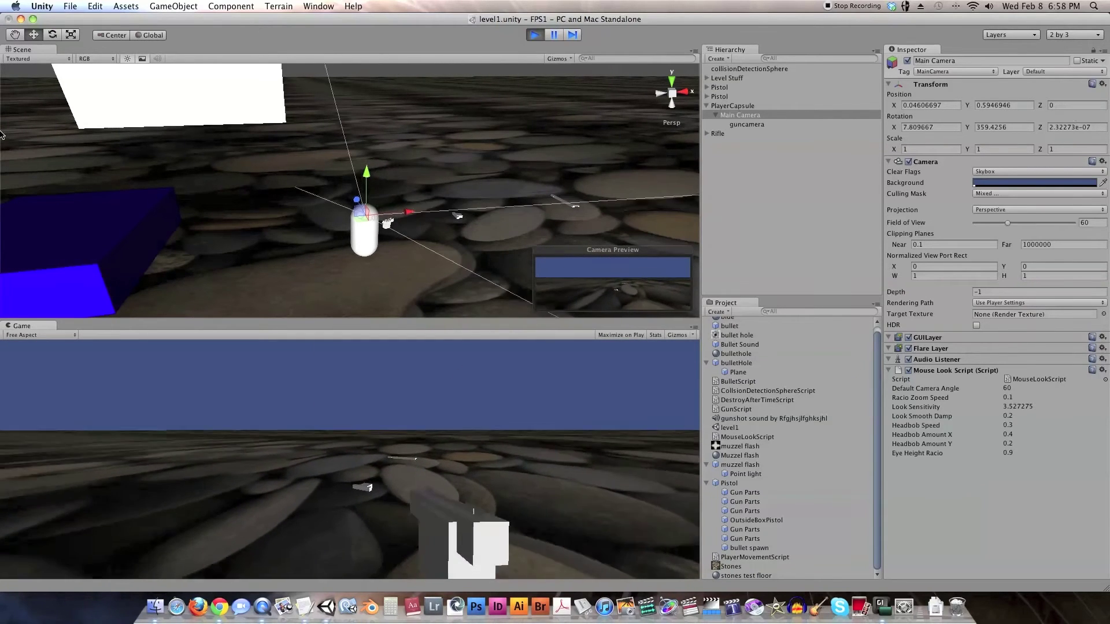
key(w)
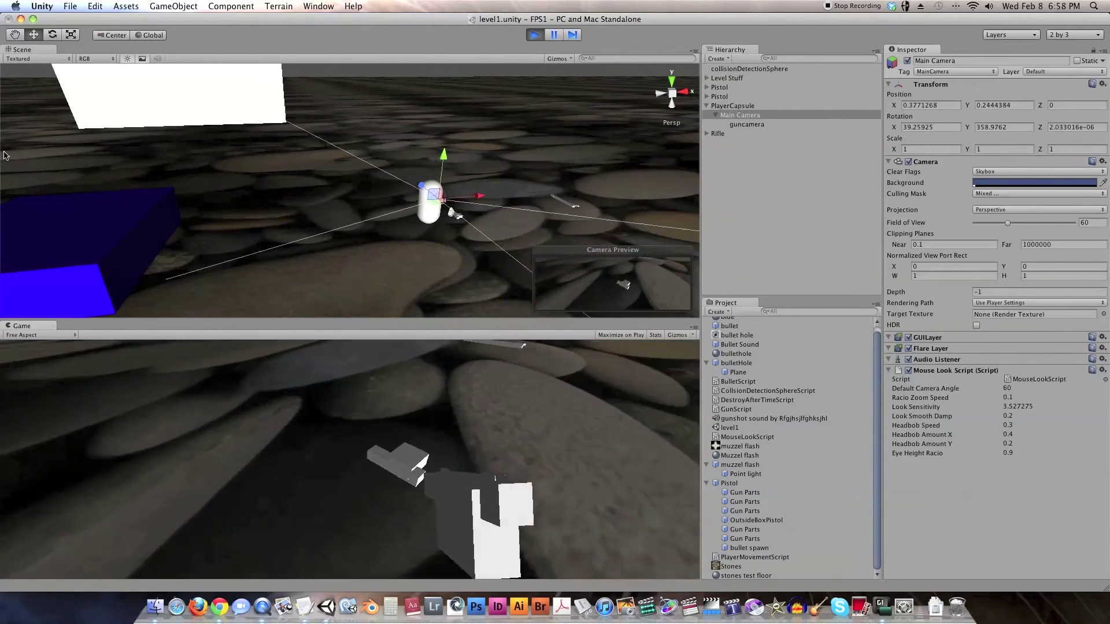
key(s)
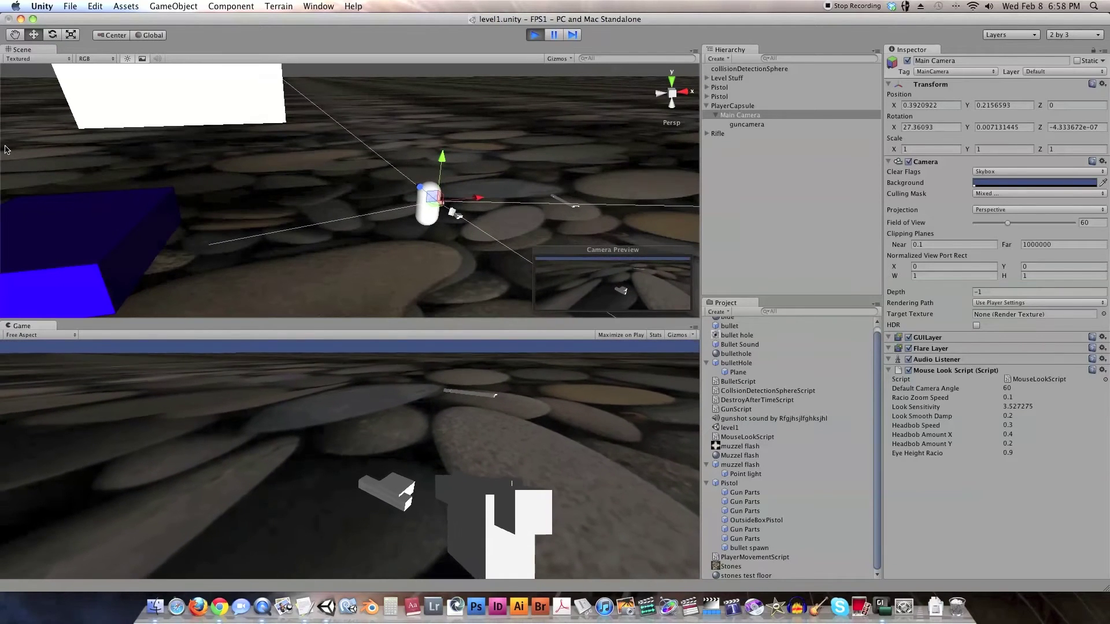
key(d)
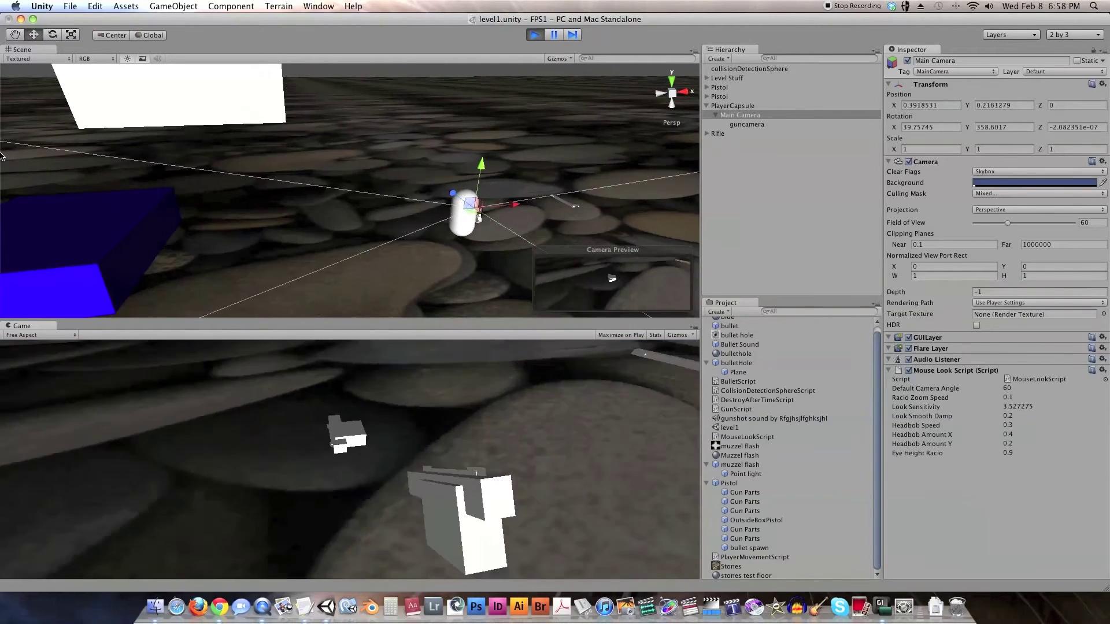
key(e)
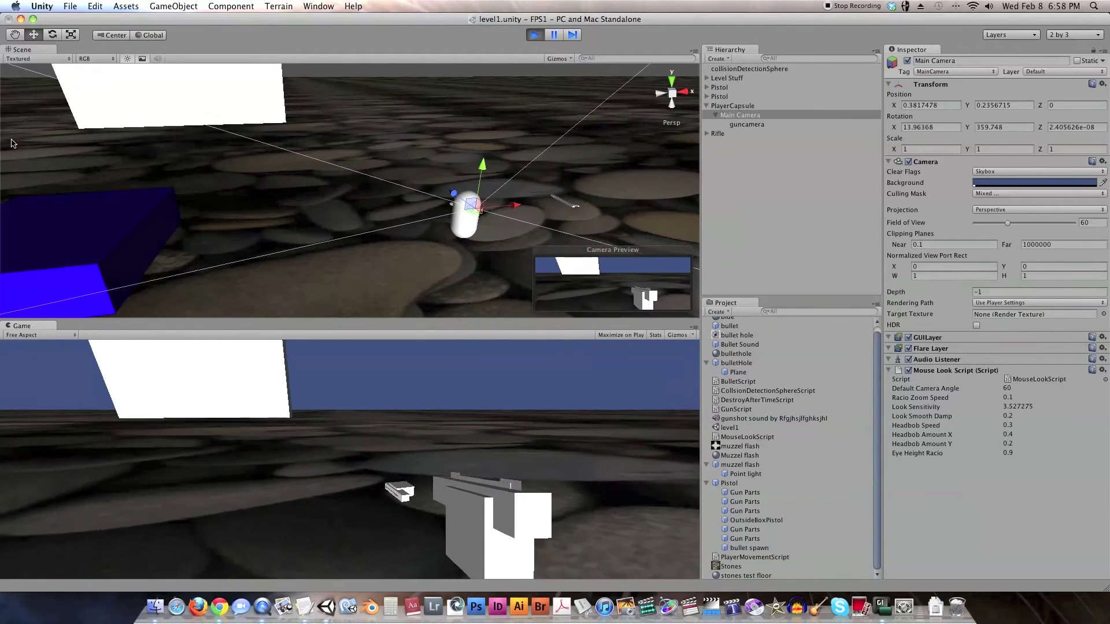
key(s)
key(w)
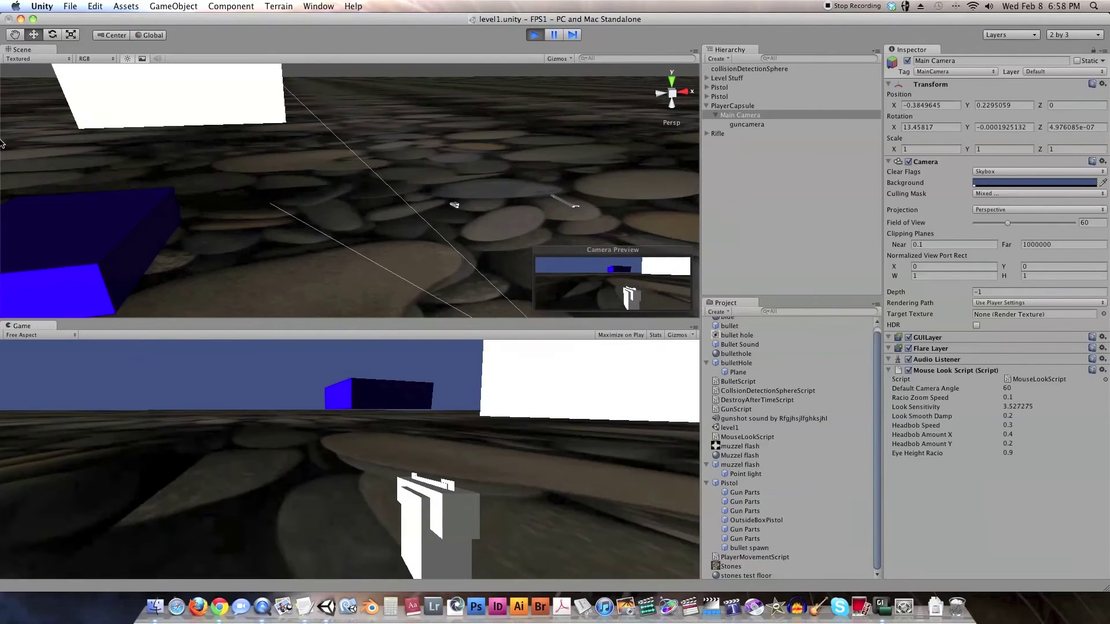
Step: Walk the player up to the blue block and look up and around to test how the held pistol renders
key(w)
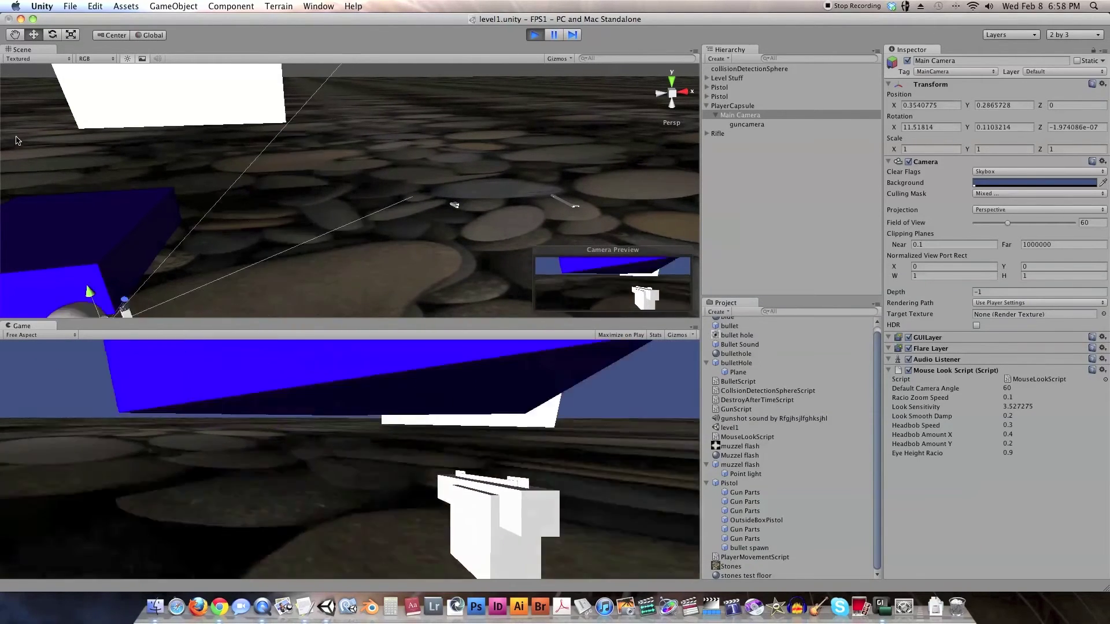
key(w)
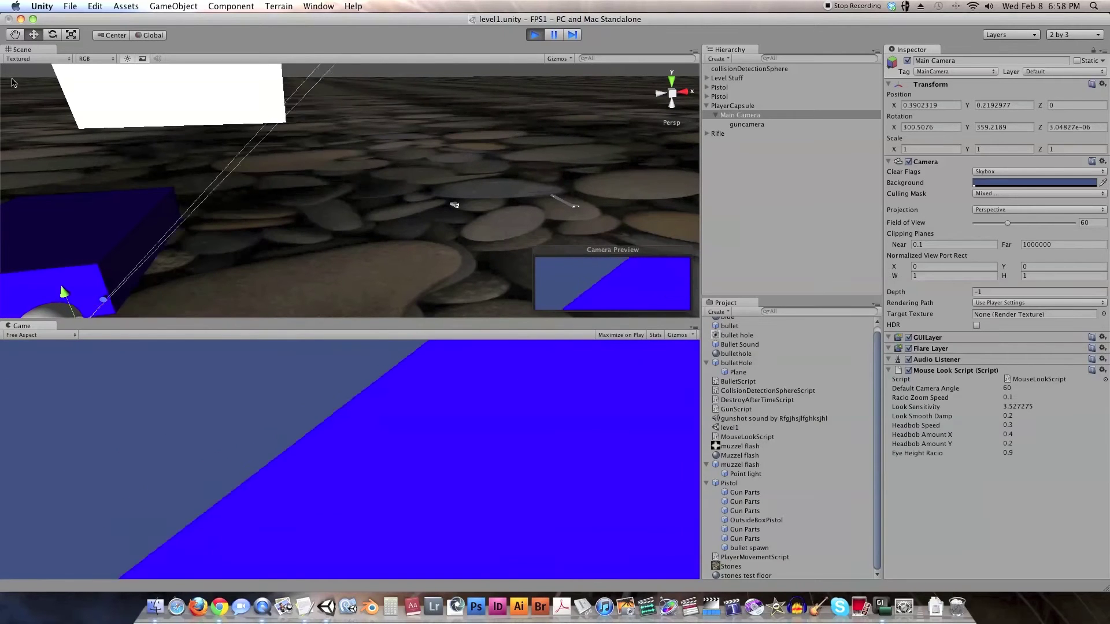
key(w)
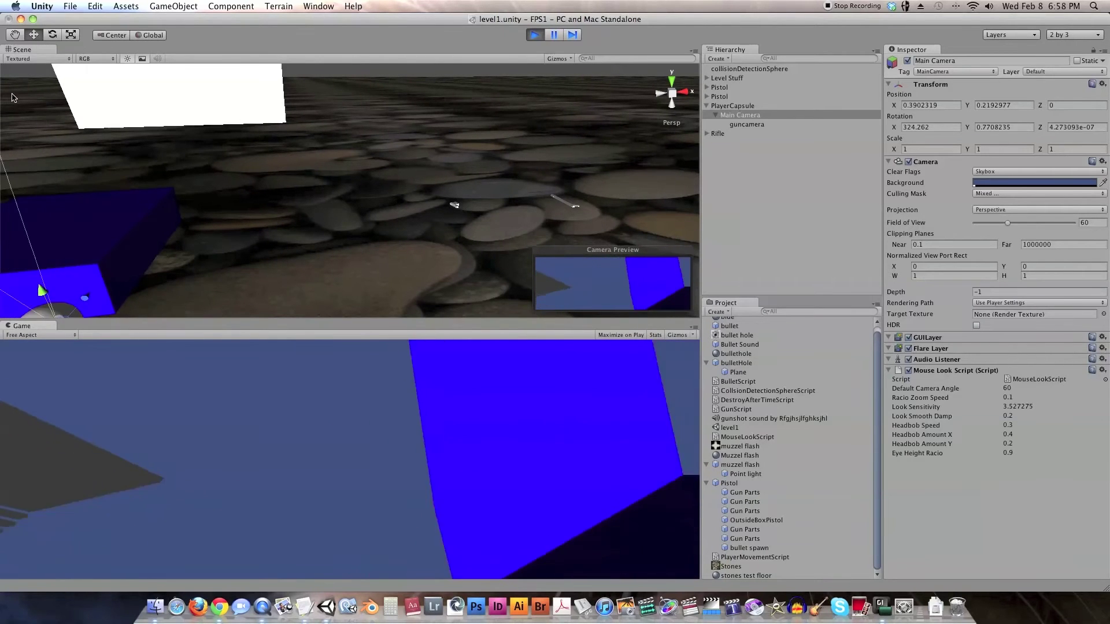
key(s)
key(w)
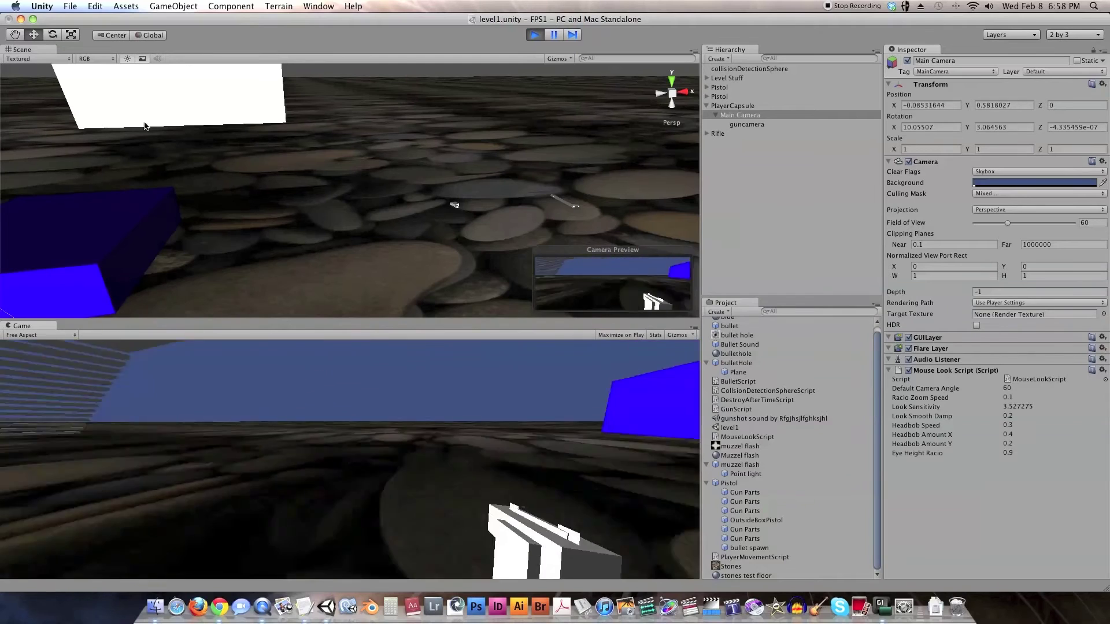
Step: Walk the player across the level to the white wall and move along its dark side to test the held pistol's rendering
key(w)
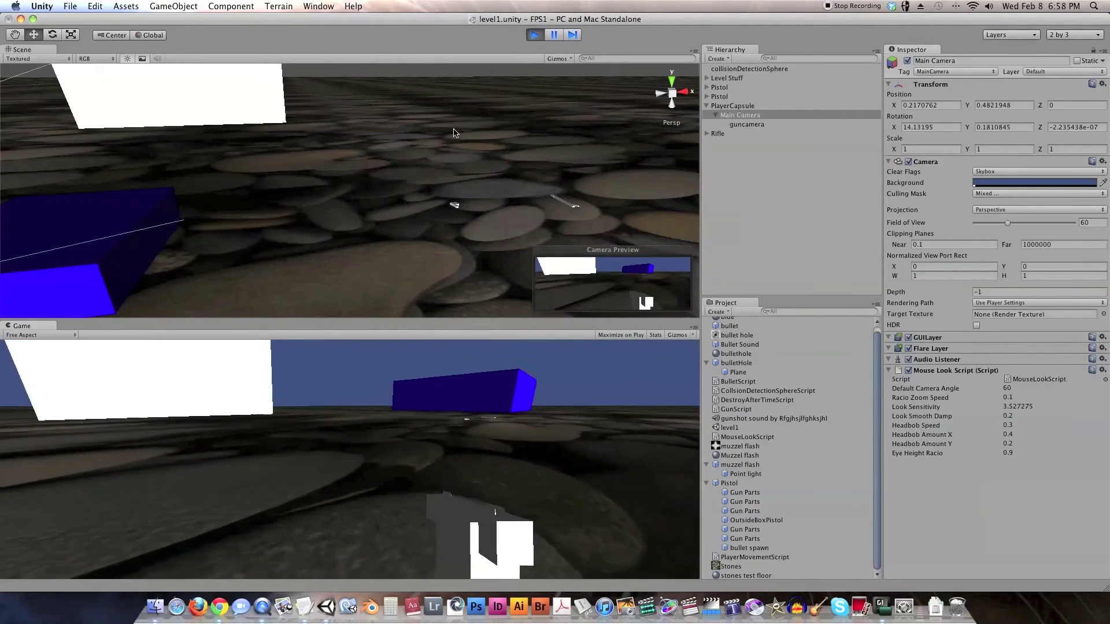
key(w)
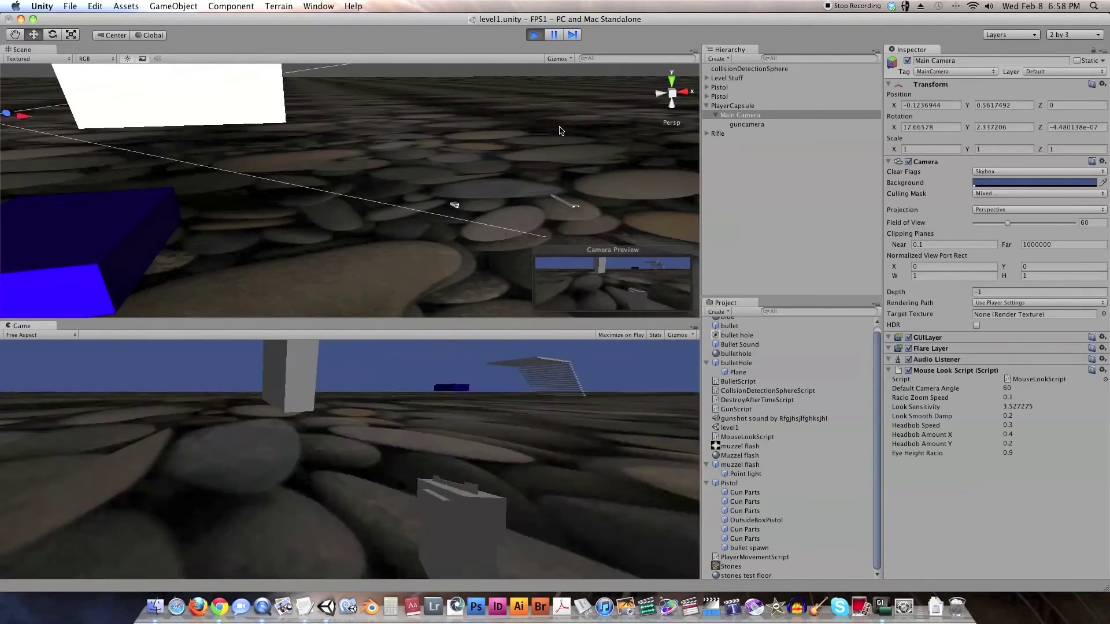
key(w)
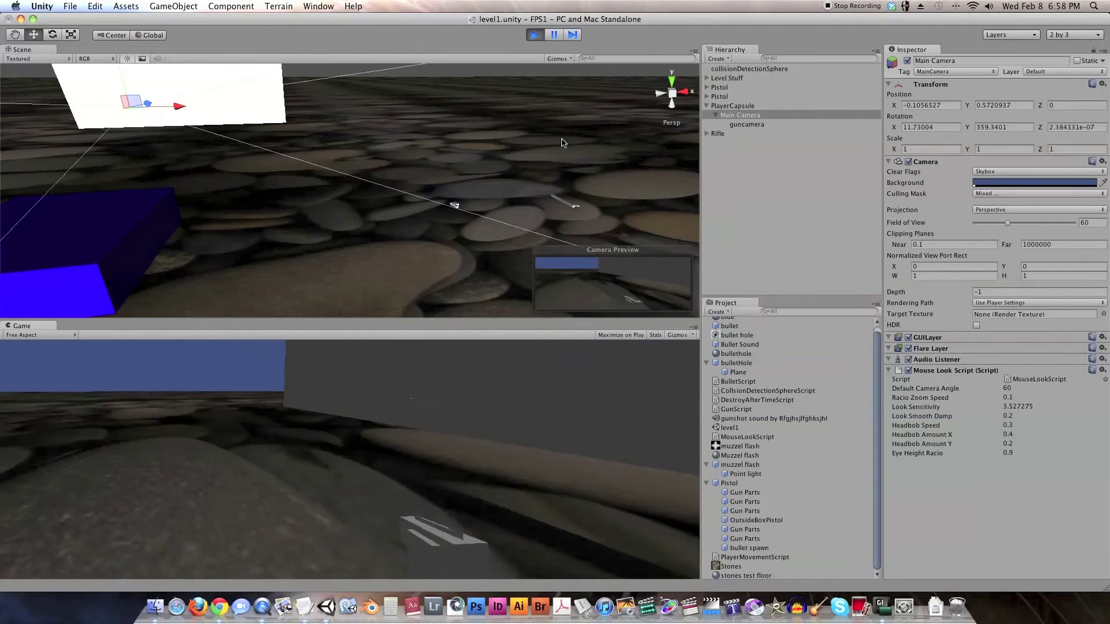
key(w)
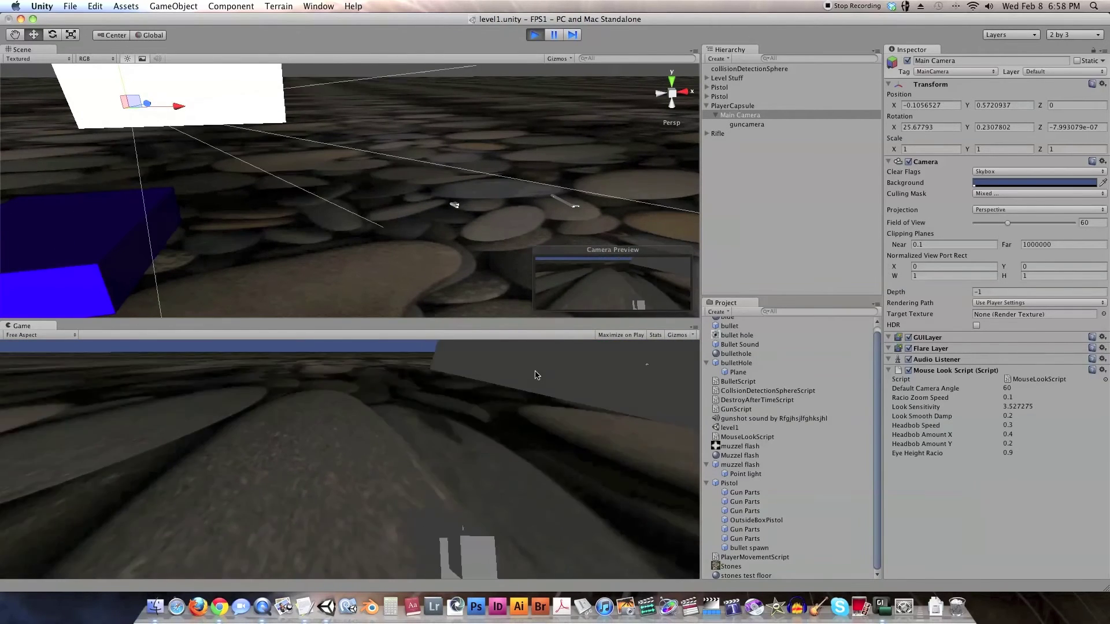
key(d)
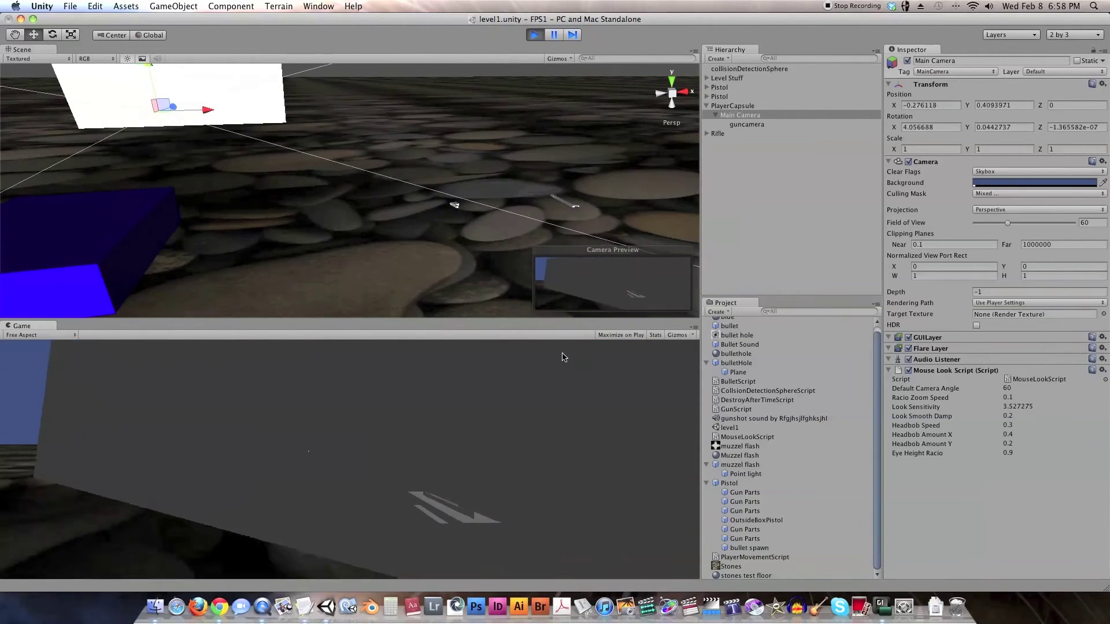
key(d)
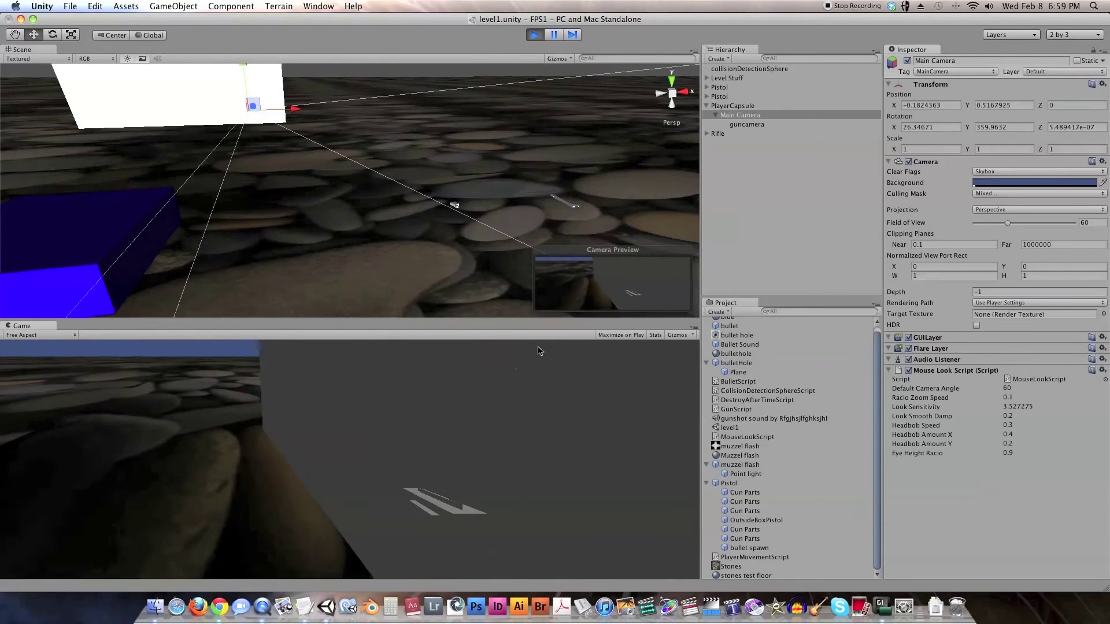
Step: Walk away from the wall to the pistol lying on the ground and swap guns twice
key(a)
key(w)
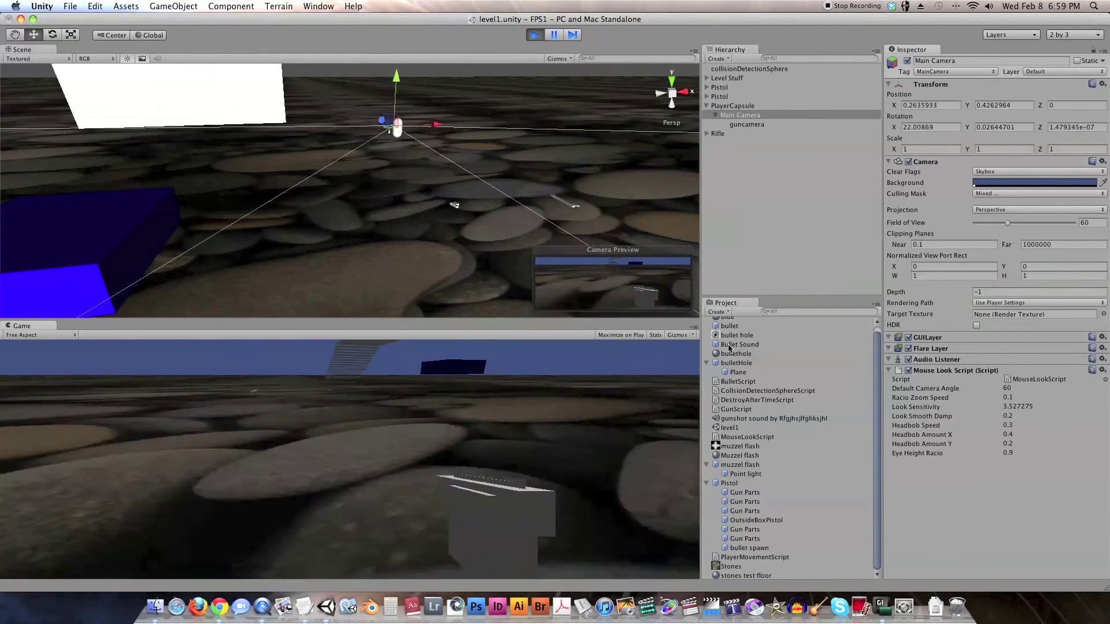
key(w)
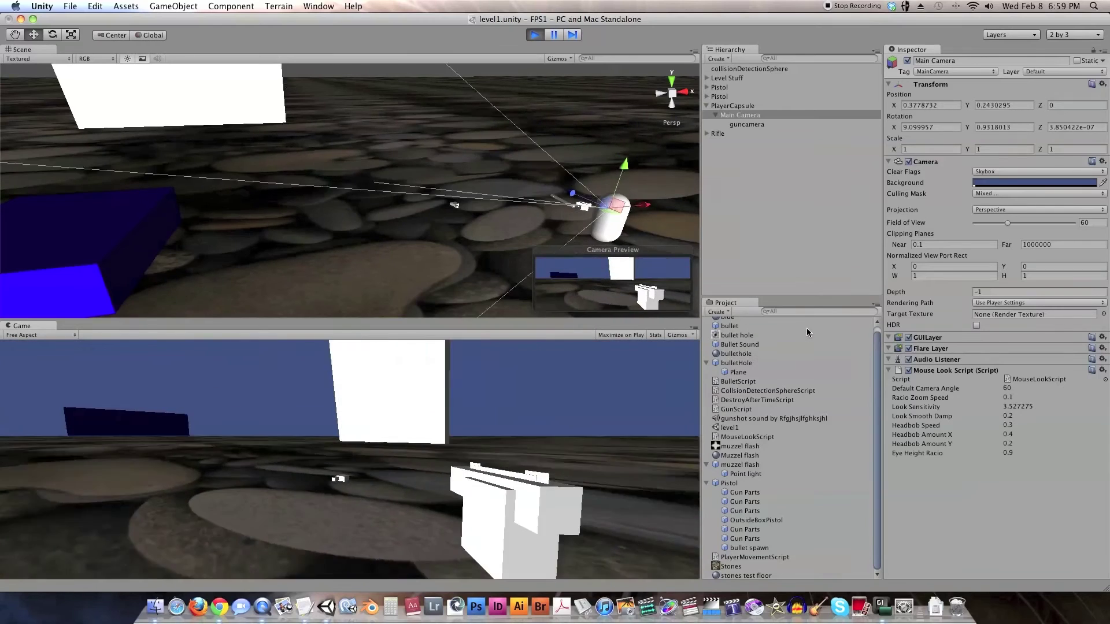
key(w)
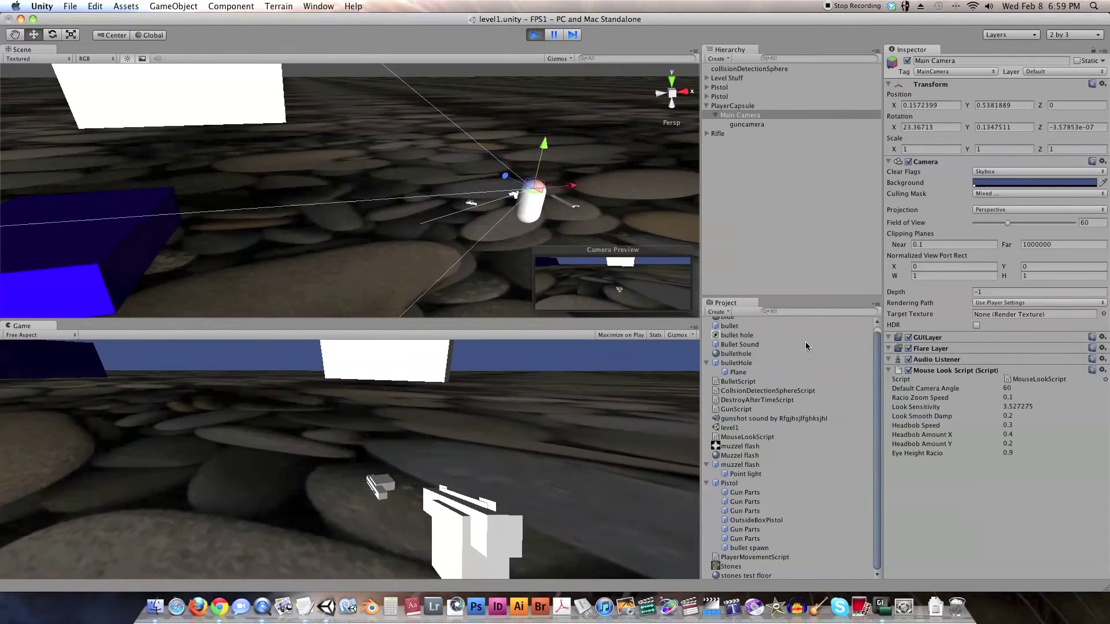
key(e)
key(w)
key(e)
Step: Walk toward the dropped pistol in front of the white wall and swap the held pistol for it again
key(w)
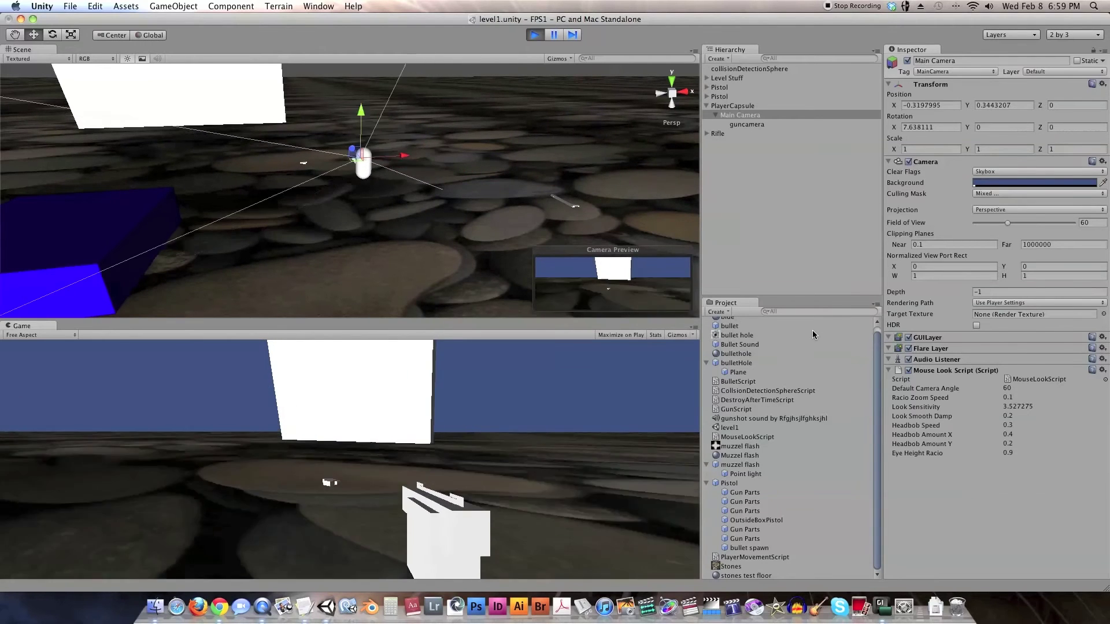
key(w)
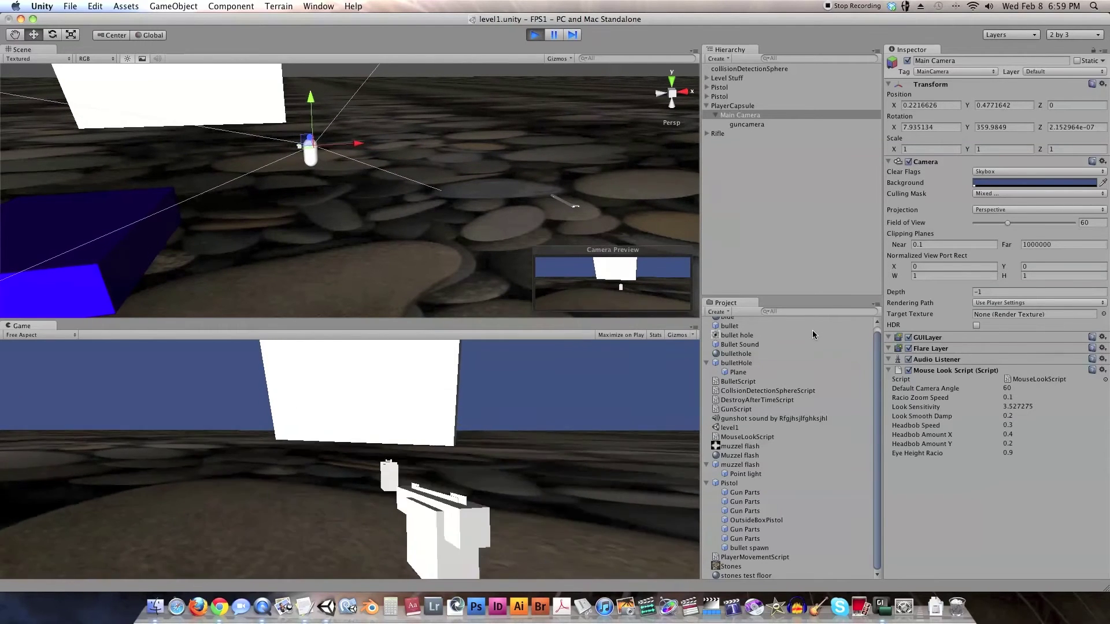
key(w)
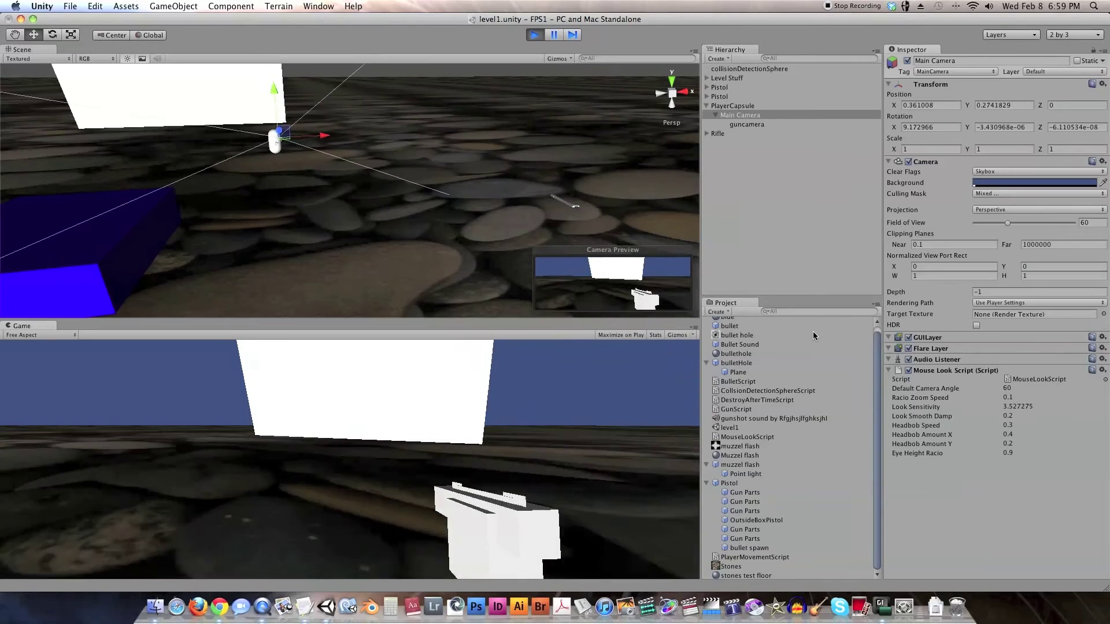
key(w)
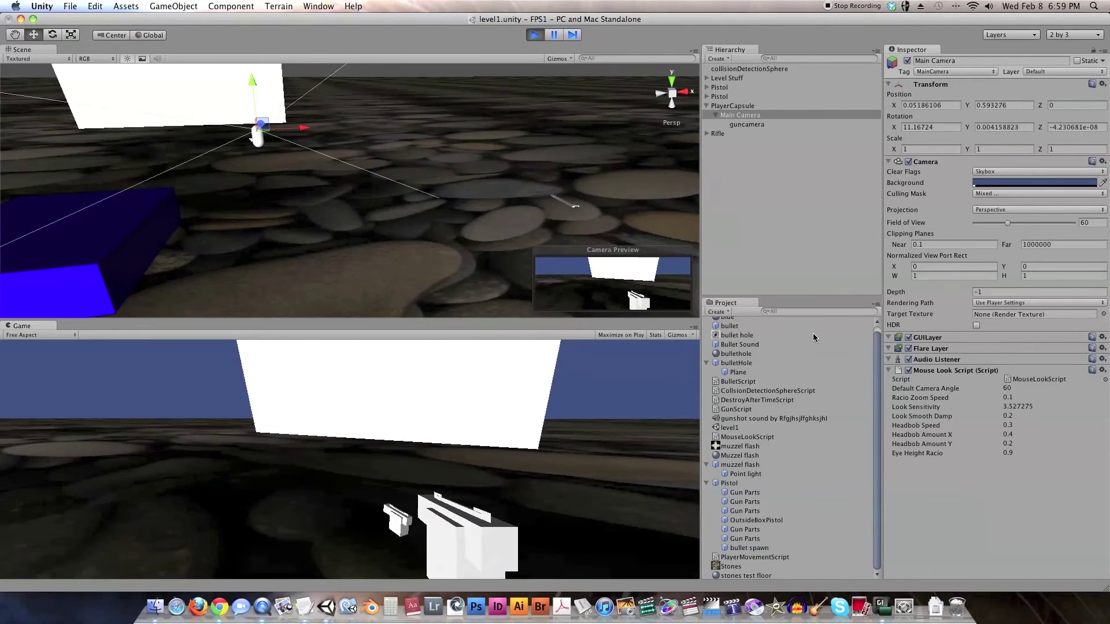
key(e)
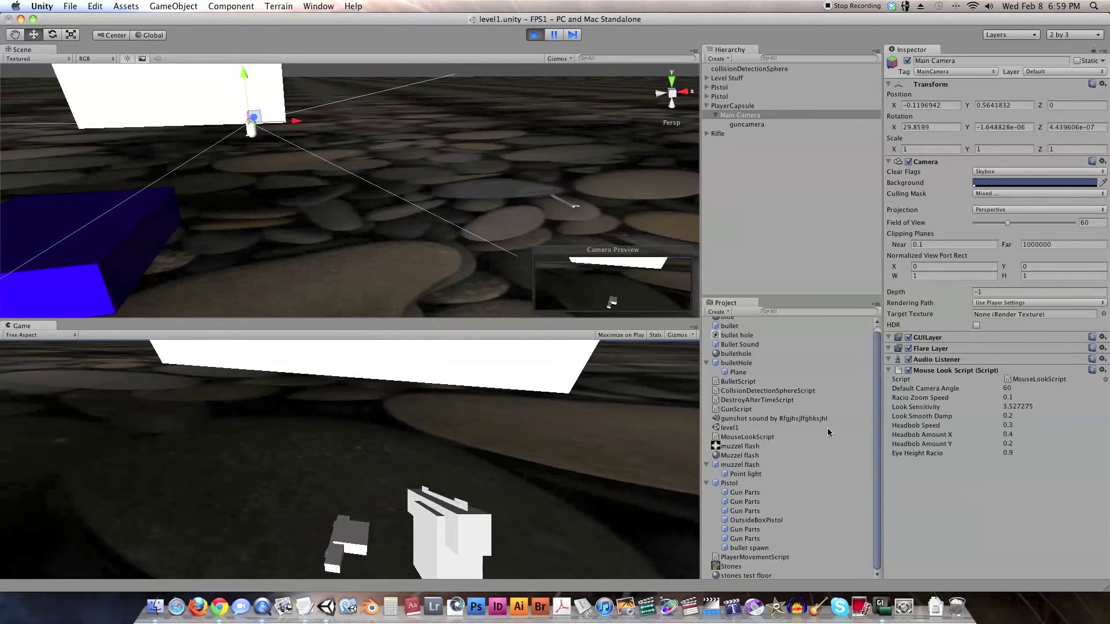
Step: Test the held pistol against the wall's dark side, back into the open, and test aiming with it
key(d)
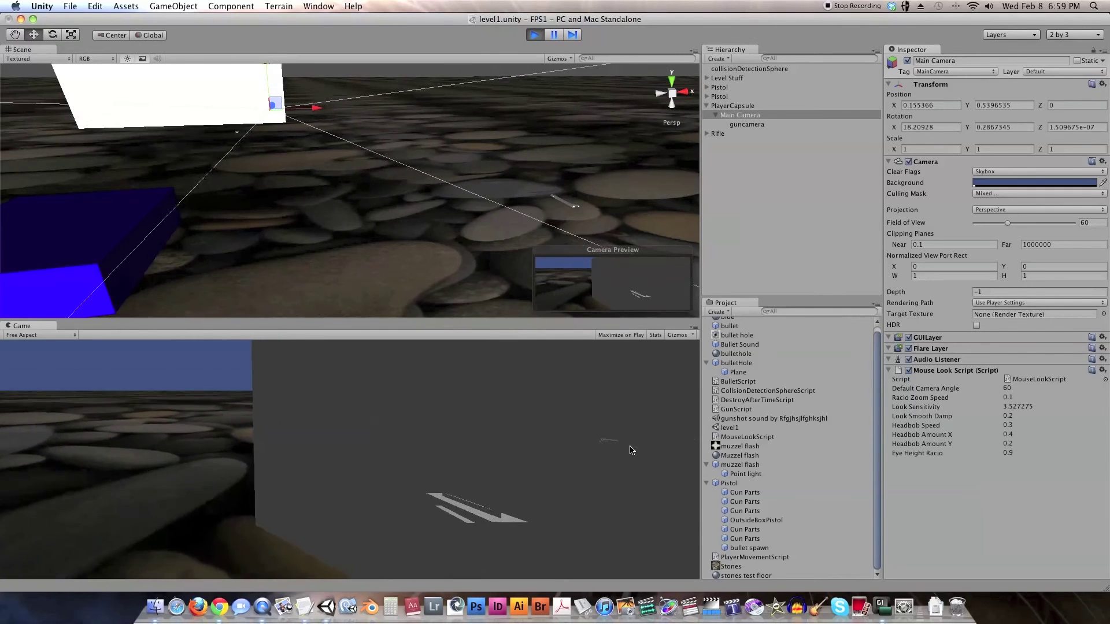
key(a)
key(w)
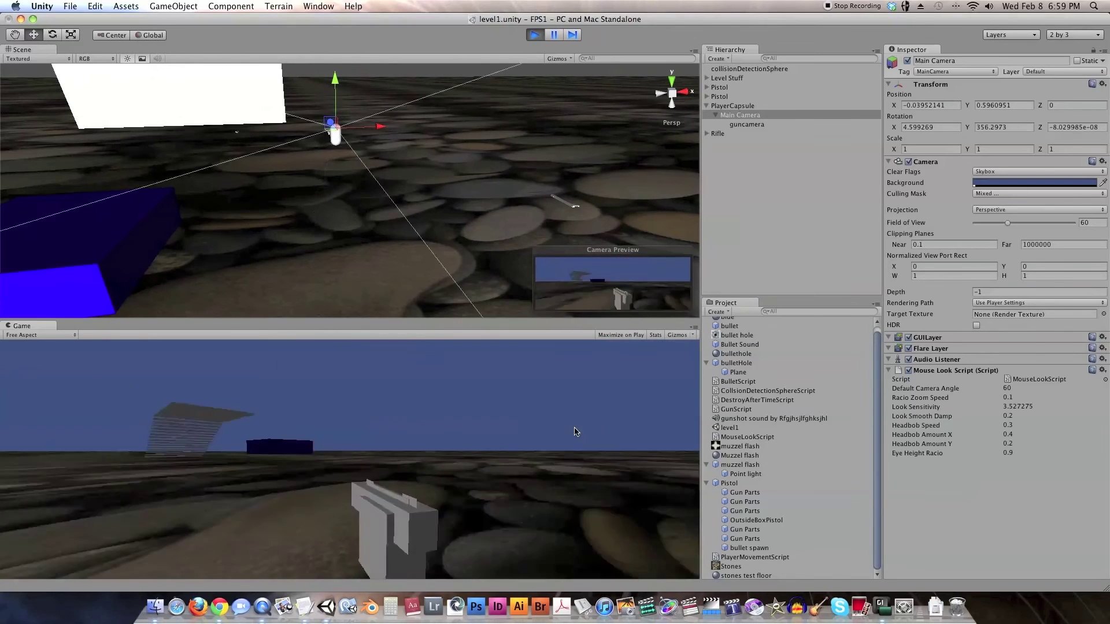
right_click(522, 462)
right_click(533, 456)
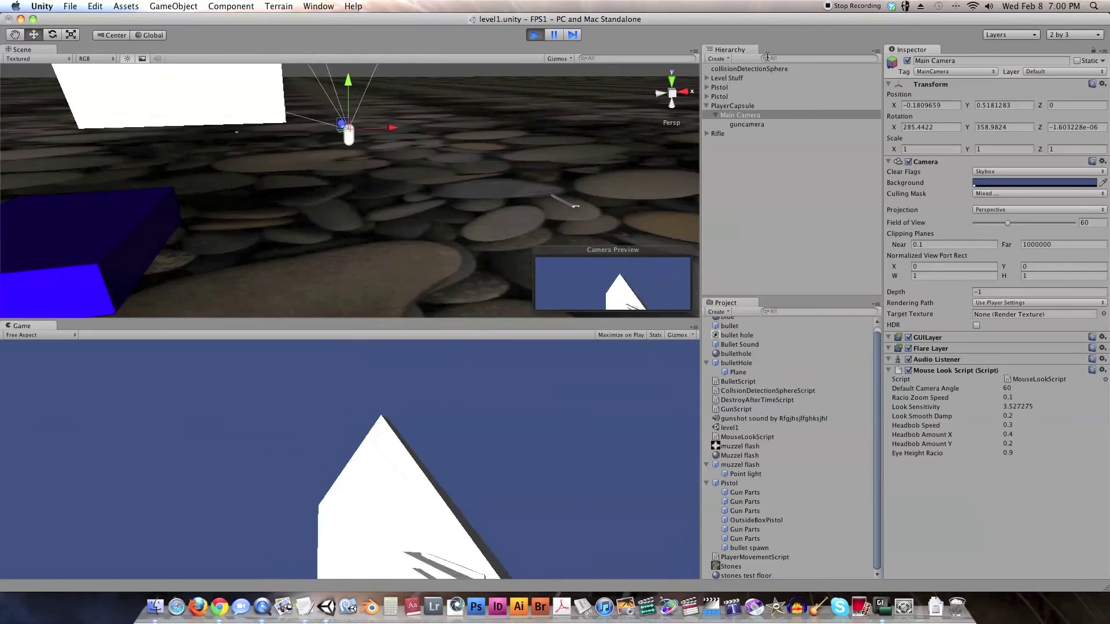
Step: Identify PlayerCapsule's current gun and set that pistol's Zoom Angle to 5
click(740, 106)
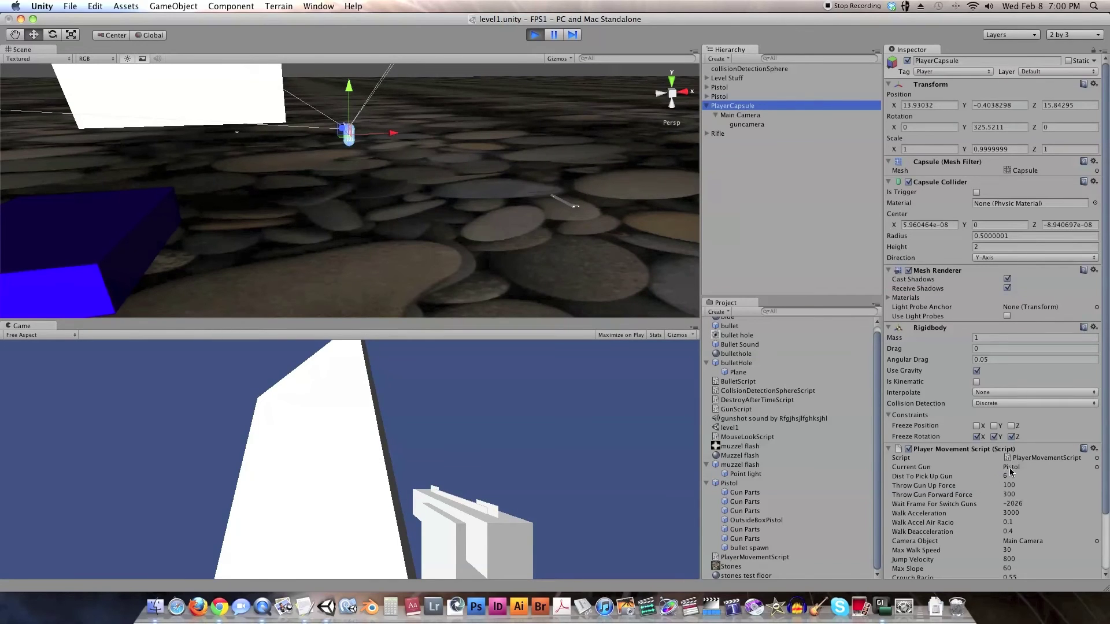
click(779, 98)
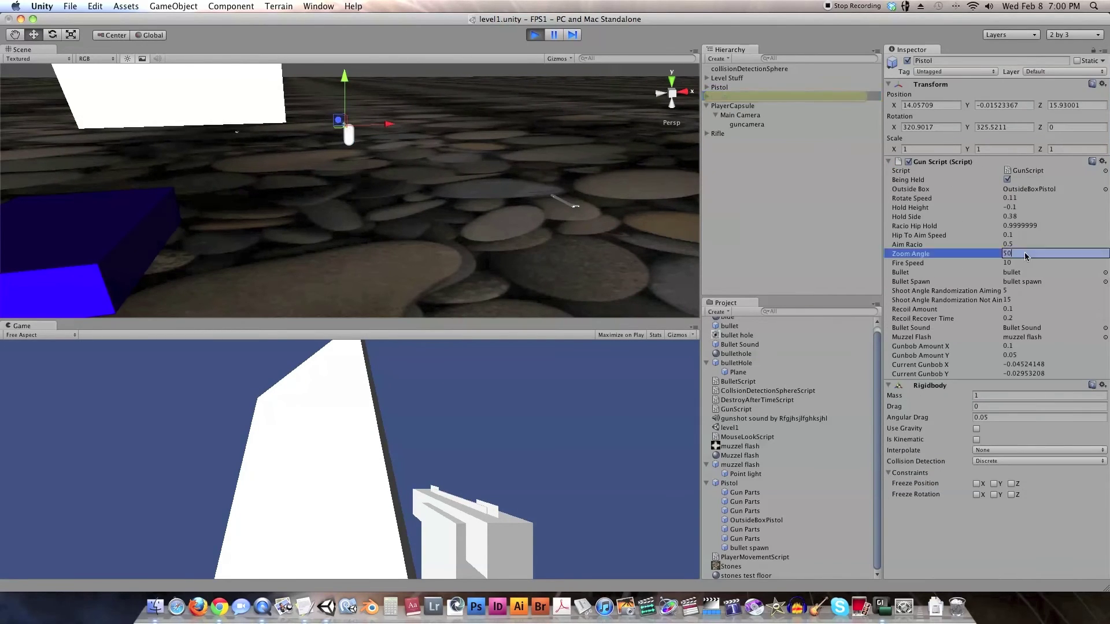
text(5)
key(Return)
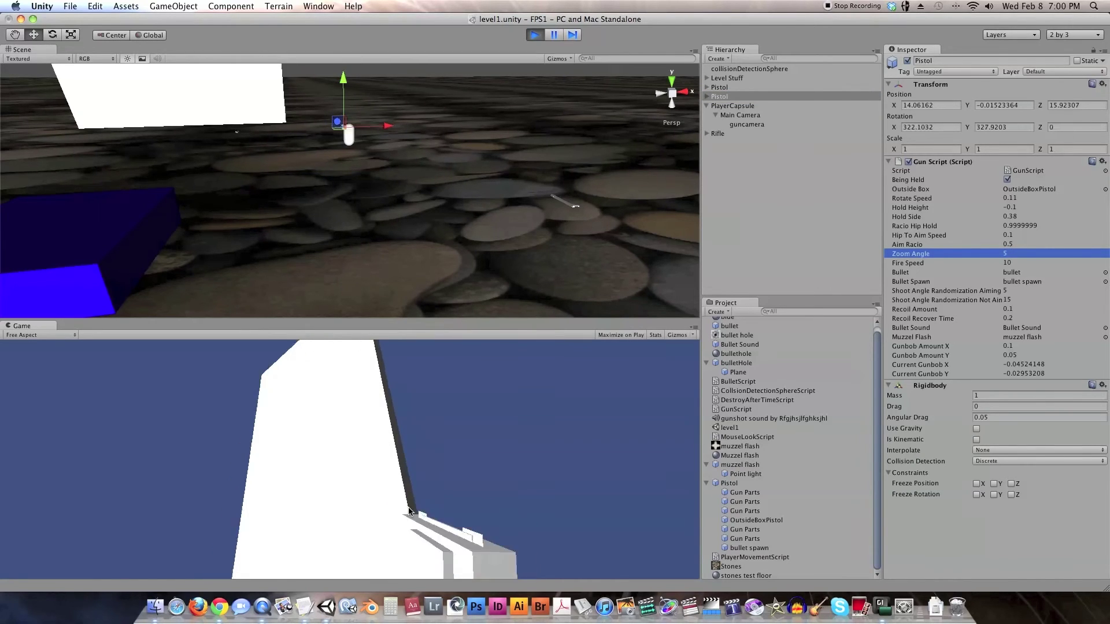
Step: Test the zoomed aim, walk to the other pistol, swap guns, and aim with the newly held pistol for comparison
mouse_move(391, 522)
right_down()
mouse_move(390, 512)
mouse_move(387, 525)
mouse_move(431, 516)
mouse_move(411, 515)
right_up()
key(w)
key(e)
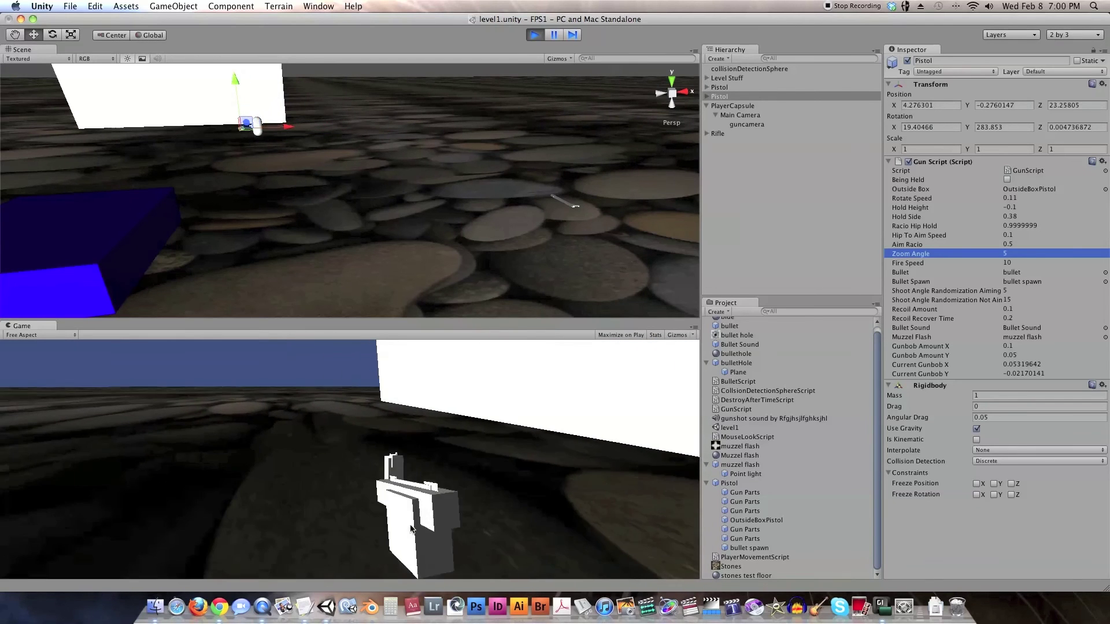
right_drag(364, 518, 366, 518)
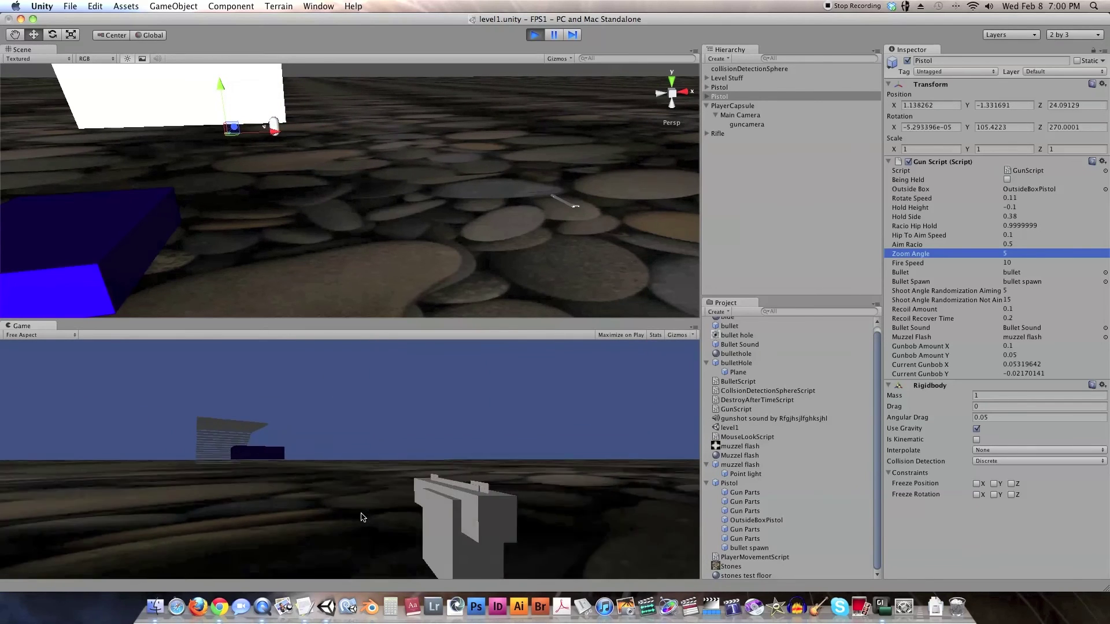
right_click(362, 514)
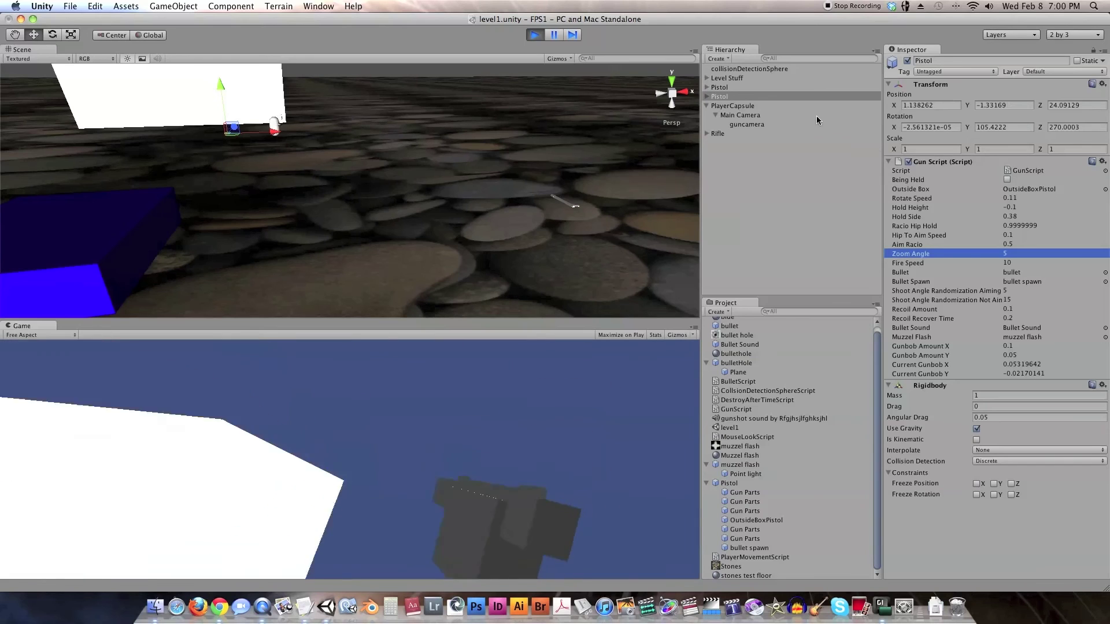
Step: Identify the current gun from PlayerCapsule and set this other pistol's Zoom Angle to 5 as well
click(773, 106)
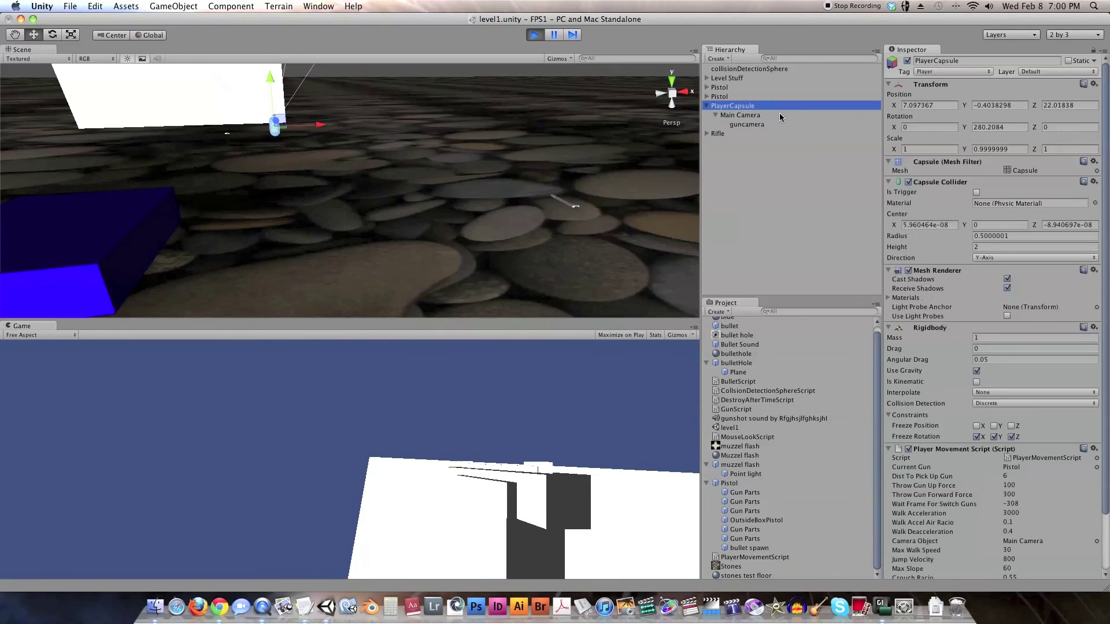
click(1011, 468)
click(738, 90)
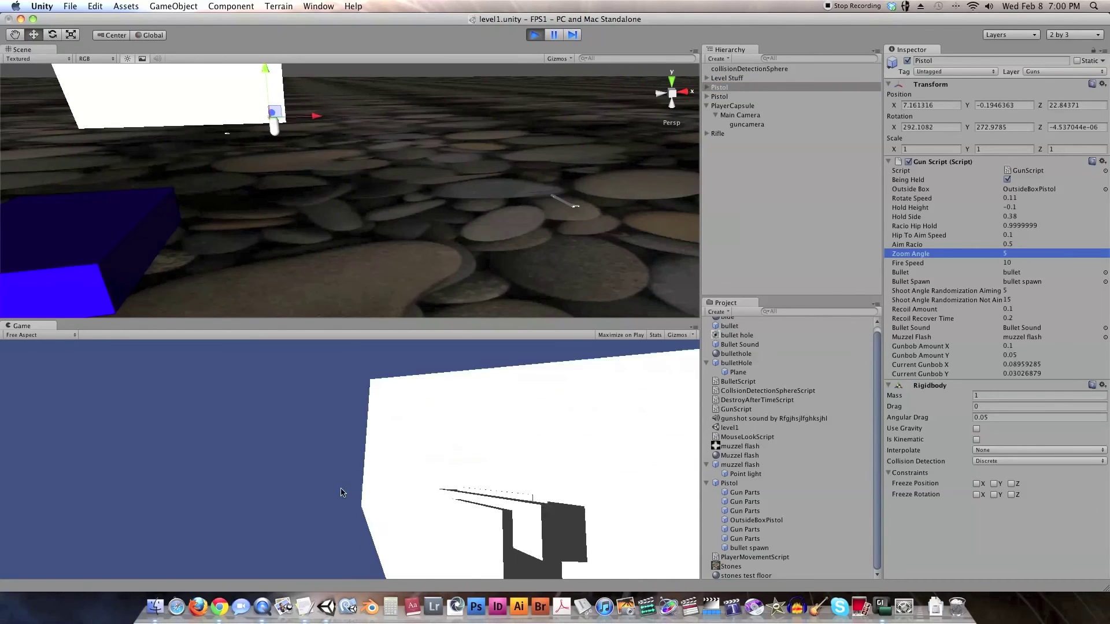
Step: Aim and fire the held pistol, aim repeatedly to test the zoom, and walk the player on through the level
right_click(313, 545)
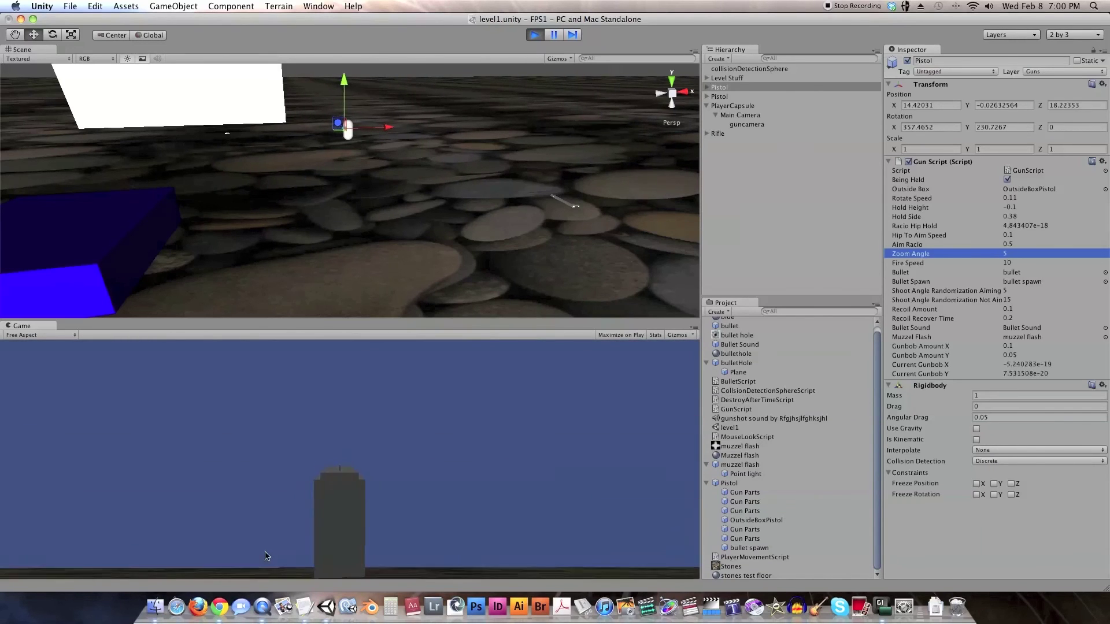
click(234, 558)
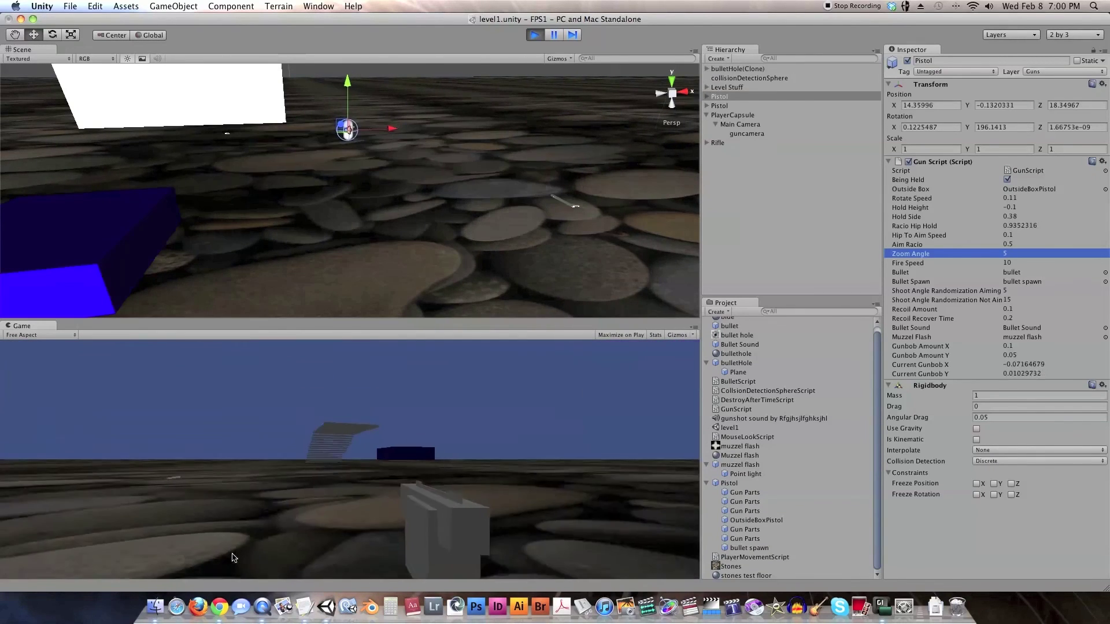
right_click(234, 558)
right_click(233, 558)
right_click(233, 558)
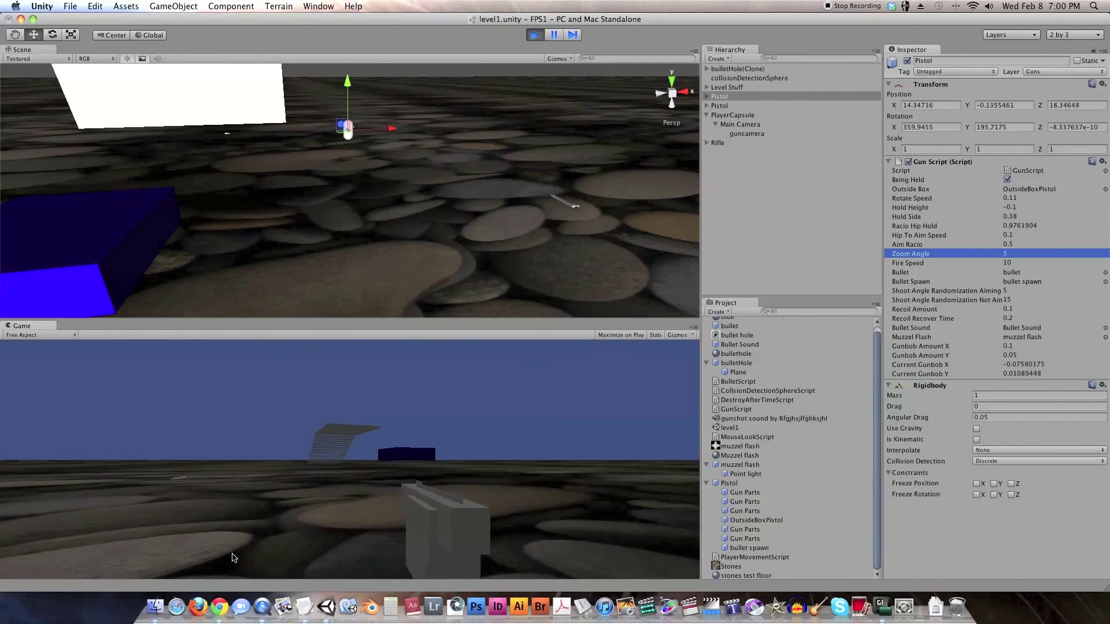
mouse_move(231, 555)
right_down()
mouse_move(188, 540)
mouse_move(220, 545)
mouse_move(225, 565)
right_up()
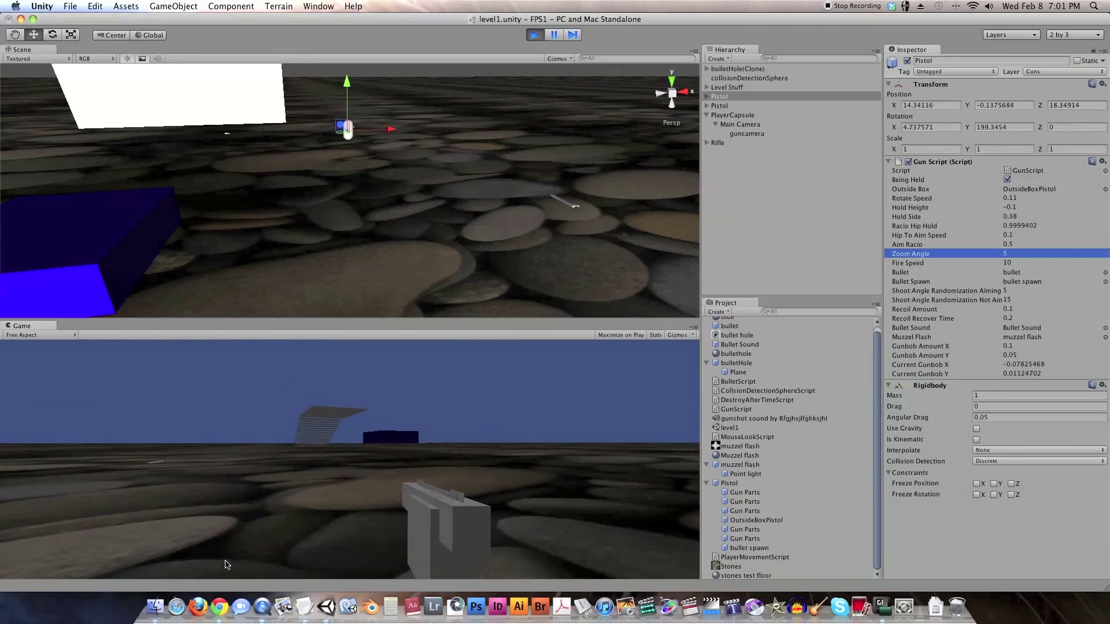
key(a)
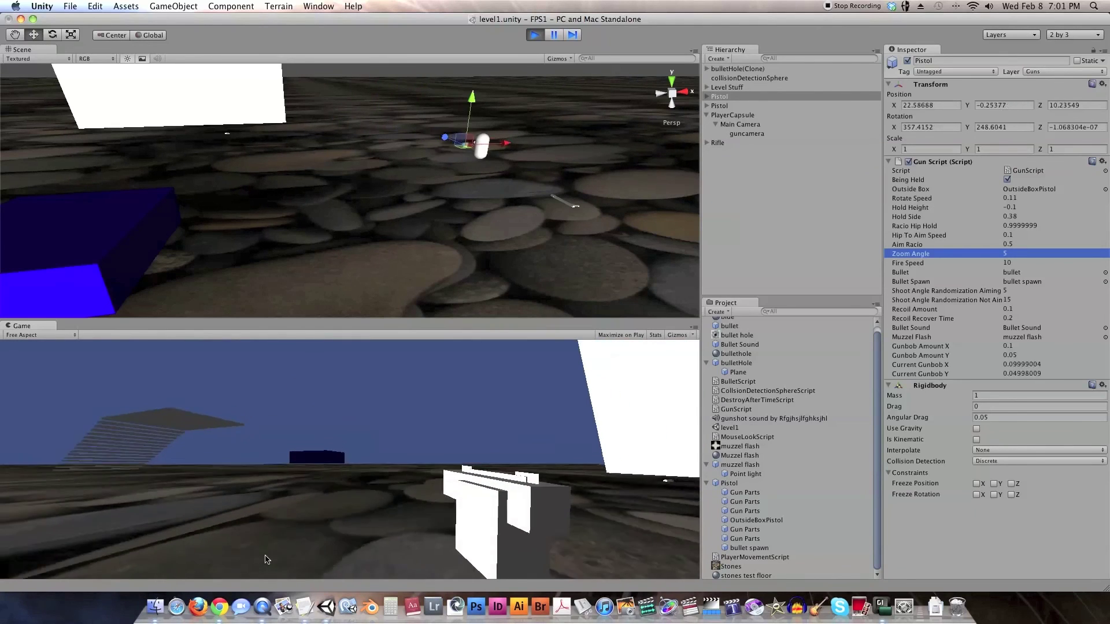